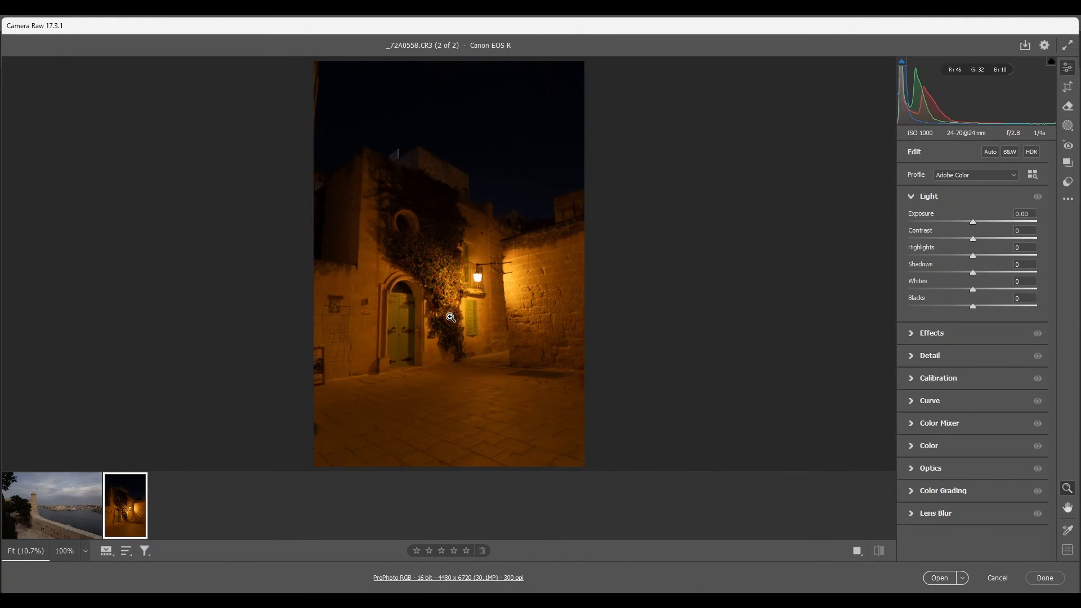
Adjust the harbour photo's light: Exposure -0.15, Contrast +12, Highlights -46, Shadows +53, Whites +64 and Blacks +4
{"action": "left_click", "coordinate": [65, 511]}
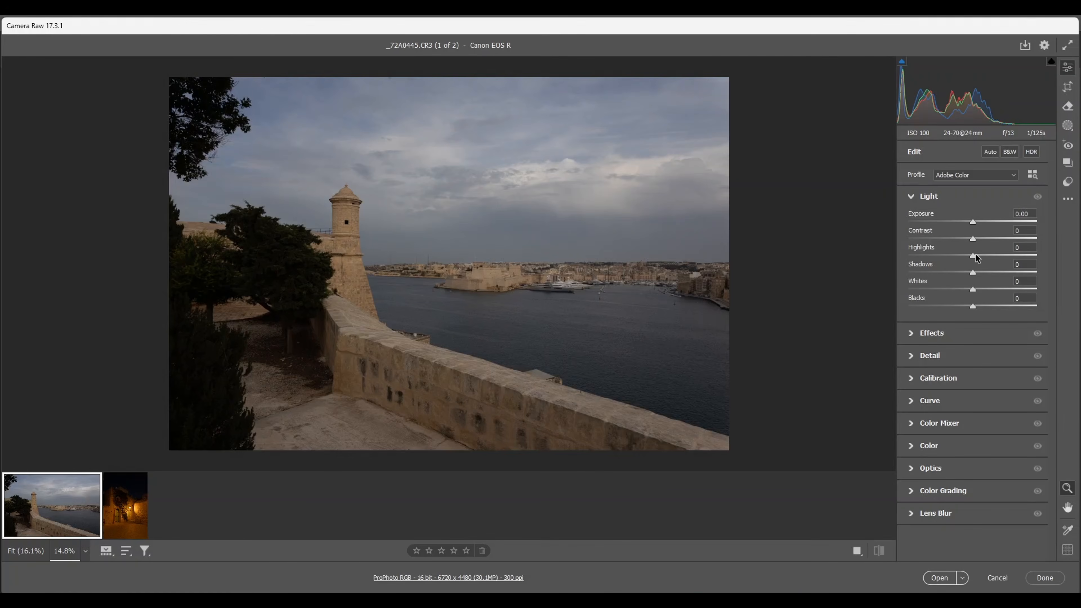
{"action": "left_click_drag", "start_coordinate": [973, 256], "coordinate": [941, 256]}
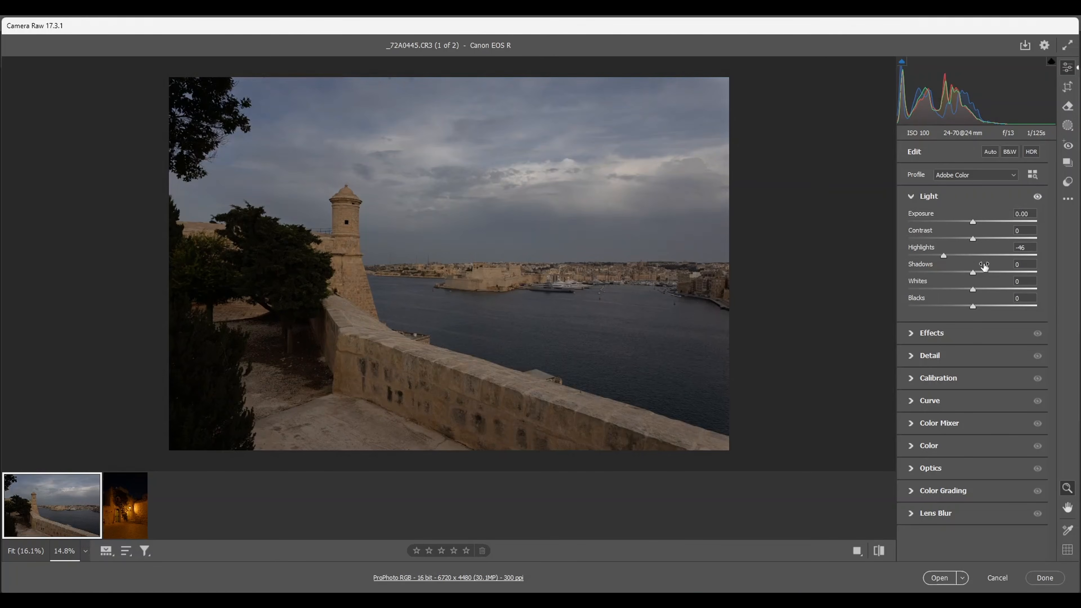
{"action": "left_click_drag", "start_coordinate": [974, 273], "coordinate": [1007, 279]}
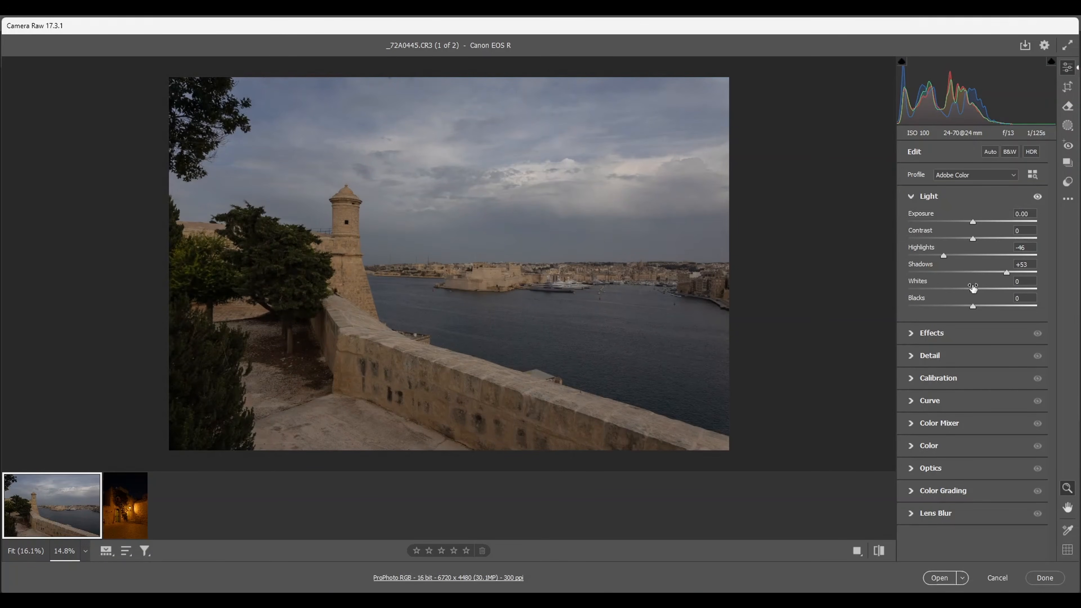
{"action": "left_click_drag", "start_coordinate": [972, 288], "coordinate": [1013, 290]}
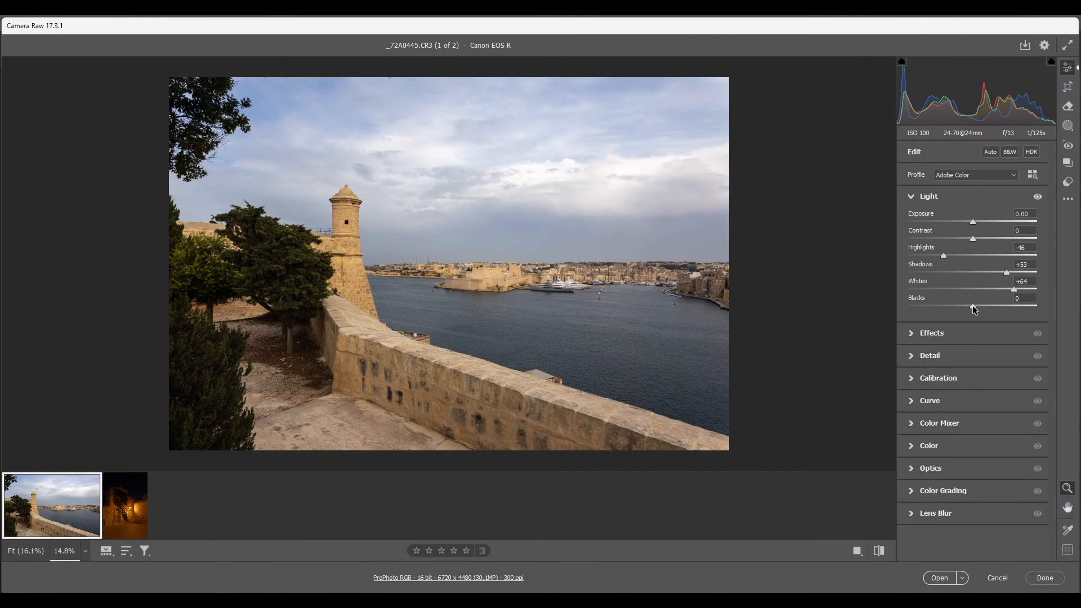
{"action": "mouse_move", "coordinate": [972, 304]}
{"action": "left_mouse_down"}
{"action": "mouse_move", "coordinate": [963, 305]}
{"action": "mouse_move", "coordinate": [972, 305]}
{"action": "left_mouse_up"}
{"action": "left_click_drag", "start_coordinate": [972, 238], "coordinate": [979, 238]}
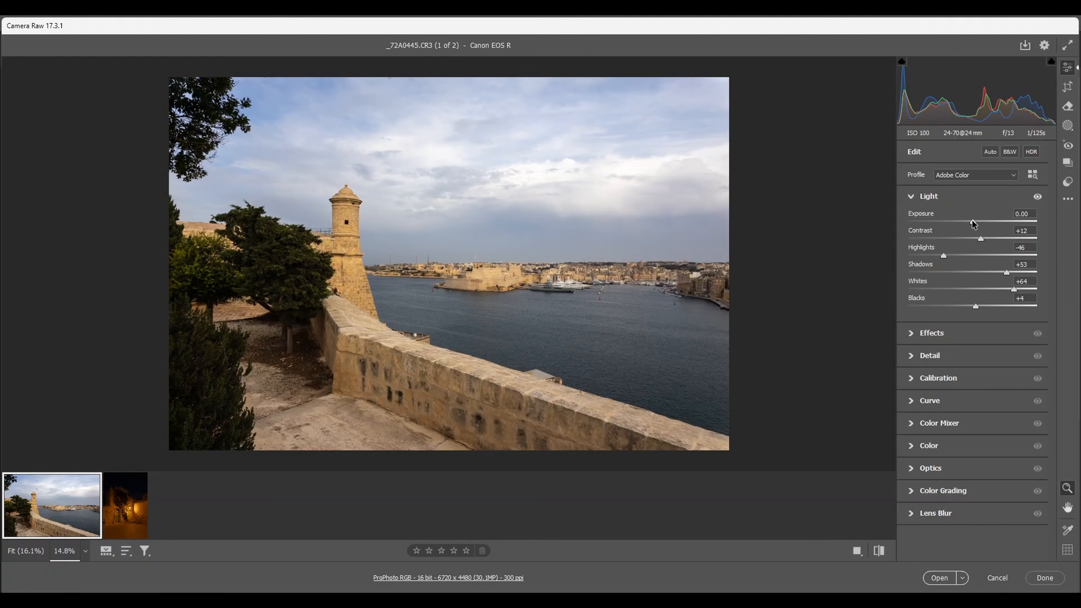
{"action": "left_click_drag", "start_coordinate": [973, 222], "coordinate": [971, 222]}
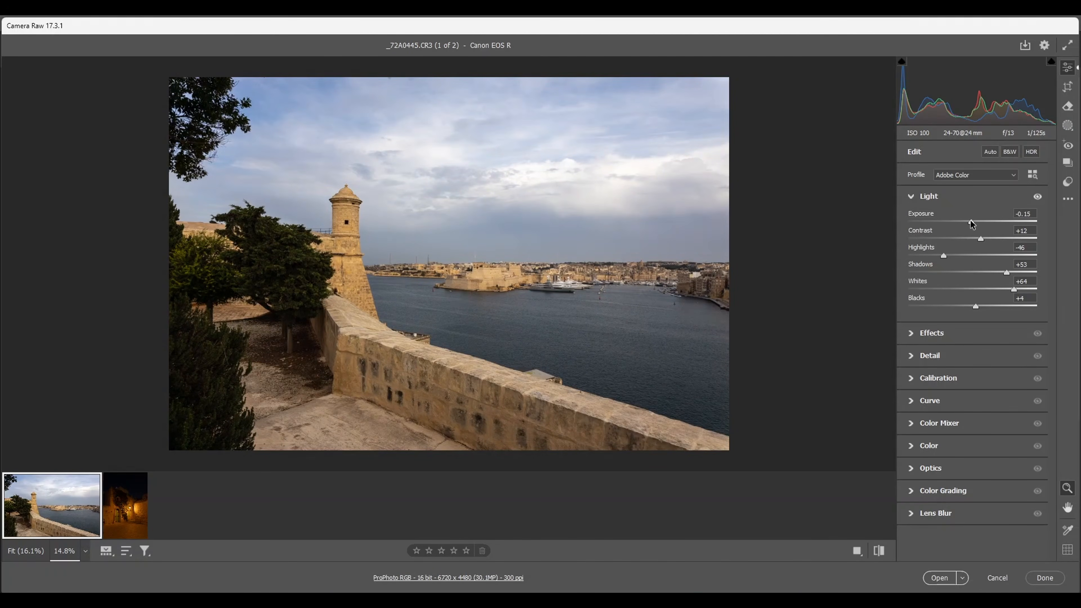
Set the photo's effects to Texture +10, Clarity +4 and Dehaze +11
{"action": "left_click", "coordinate": [911, 333]}
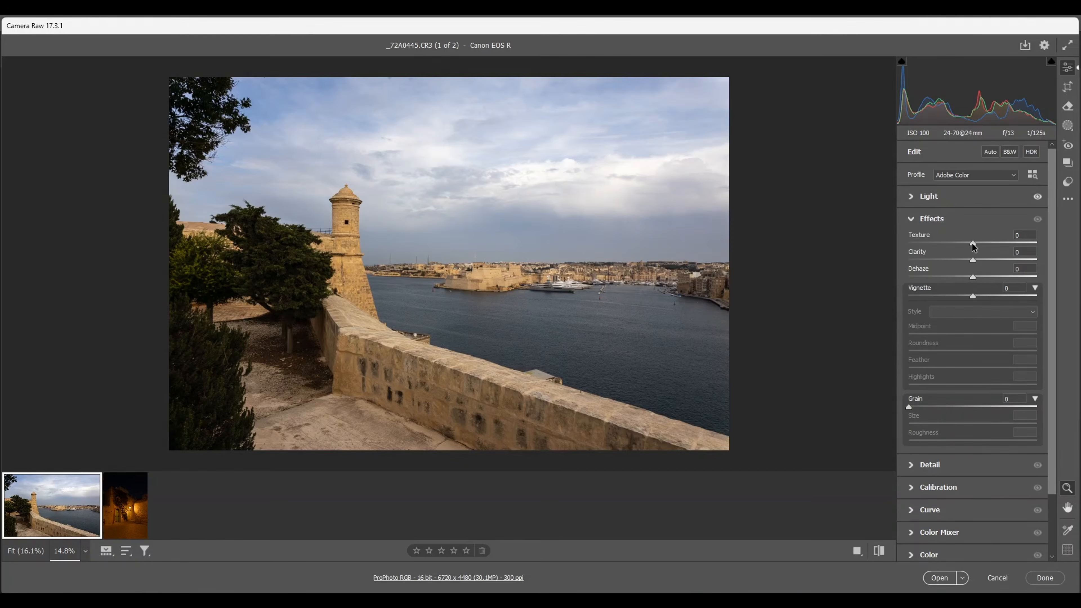
{"action": "mouse_move", "coordinate": [974, 247]}
{"action": "left_mouse_down"}
{"action": "mouse_move", "coordinate": [982, 246]}
{"action": "mouse_move", "coordinate": [976, 263]}
{"action": "left_mouse_up"}
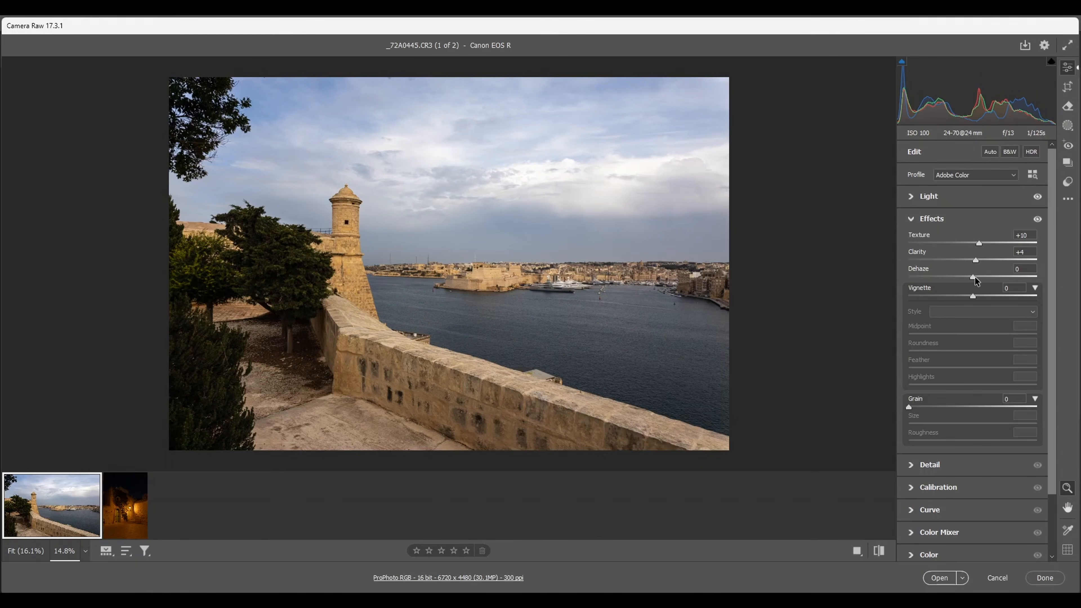
{"action": "left_click_drag", "start_coordinate": [973, 279], "coordinate": [980, 277]}
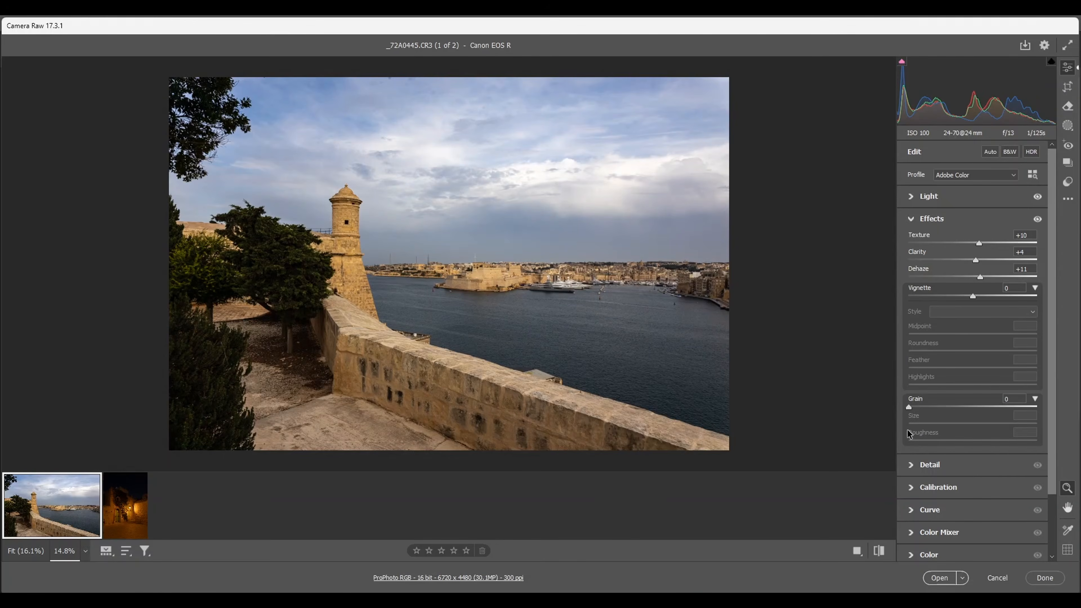
Sharpen the photo with Sharpening 50, Radius 0.5, Detail 100 and Masking 68, previewing the mask while setting it
{"action": "left_click", "coordinate": [911, 471]}
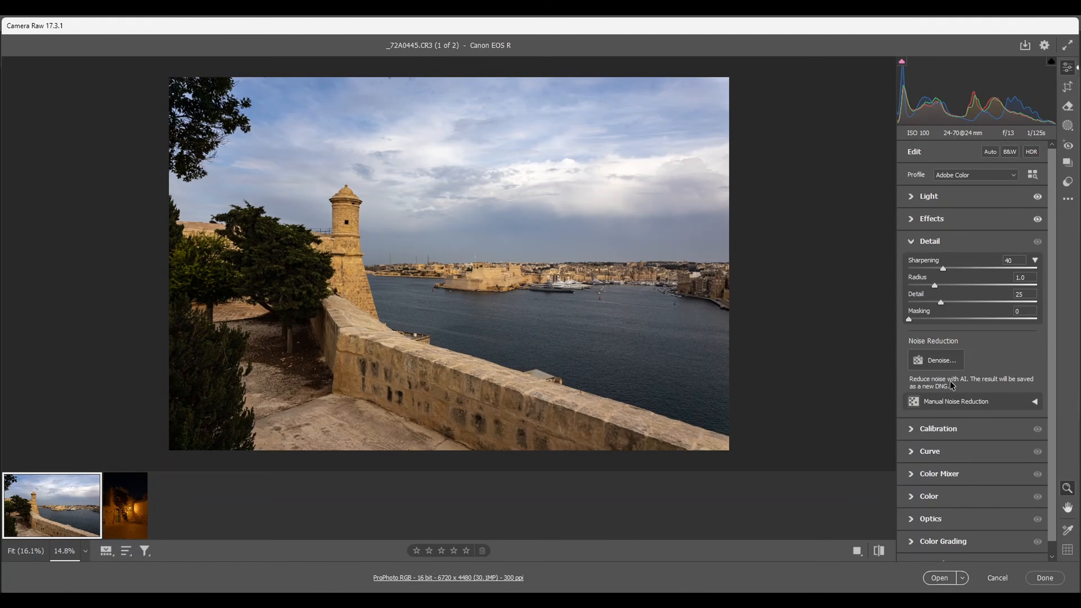
{"action": "left_click_drag", "start_coordinate": [934, 285], "coordinate": [858, 292]}
{"action": "left_click_drag", "start_coordinate": [940, 302], "coordinate": [1064, 313]}
{"action": "key", "text": "alt"}
{"action": "left_click_drag", "start_coordinate": [907, 319], "coordinate": [1002, 328]}
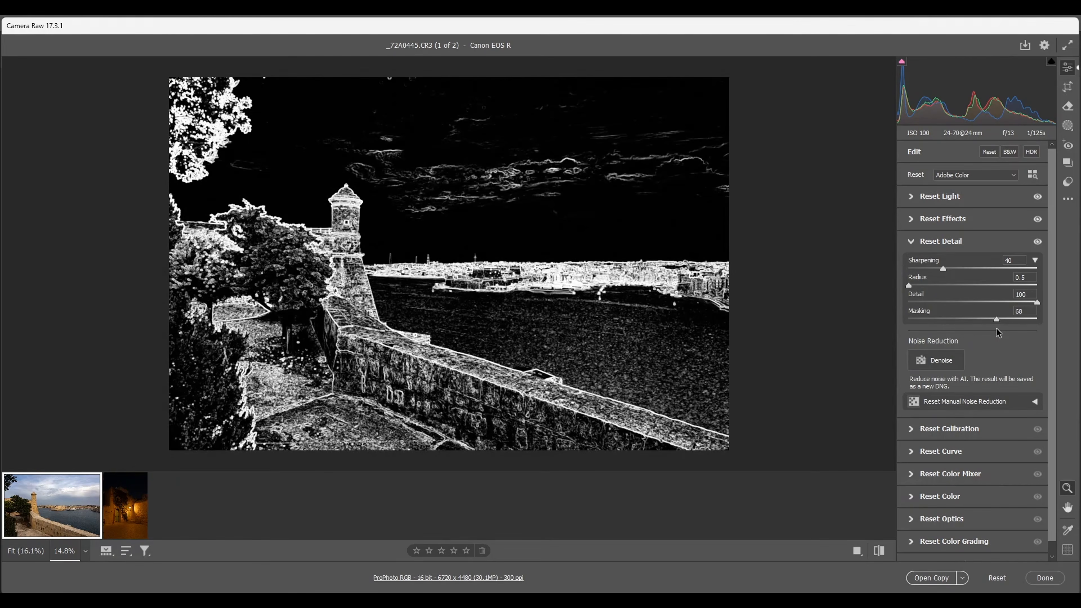
{"action": "key", "text": "alt"}
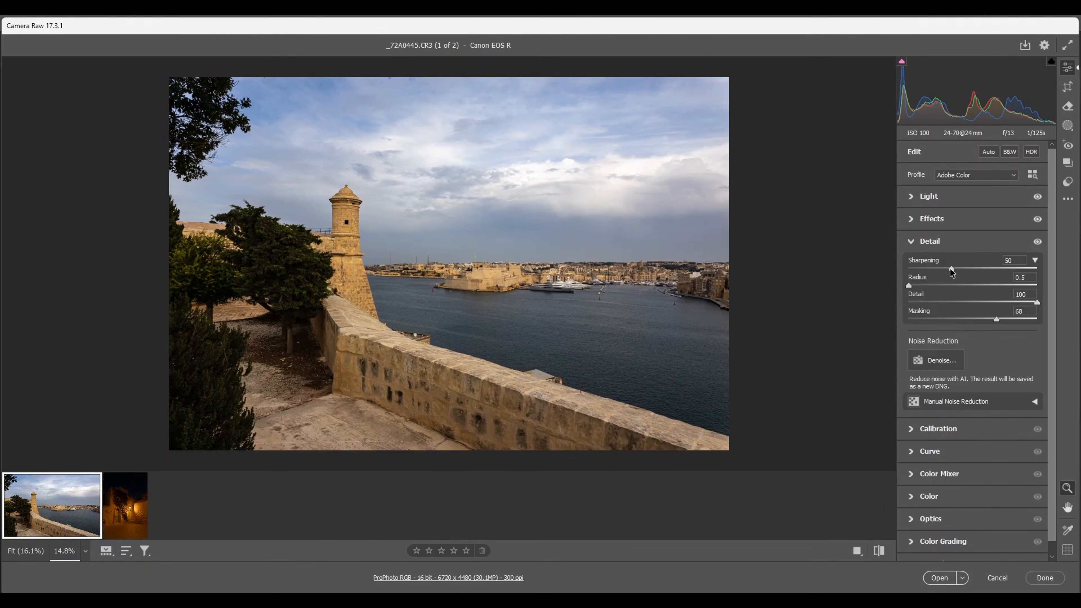
Raise the Blue Primary saturation to +51 in the photo's calibration settings
{"action": "left_click", "coordinate": [911, 430]}
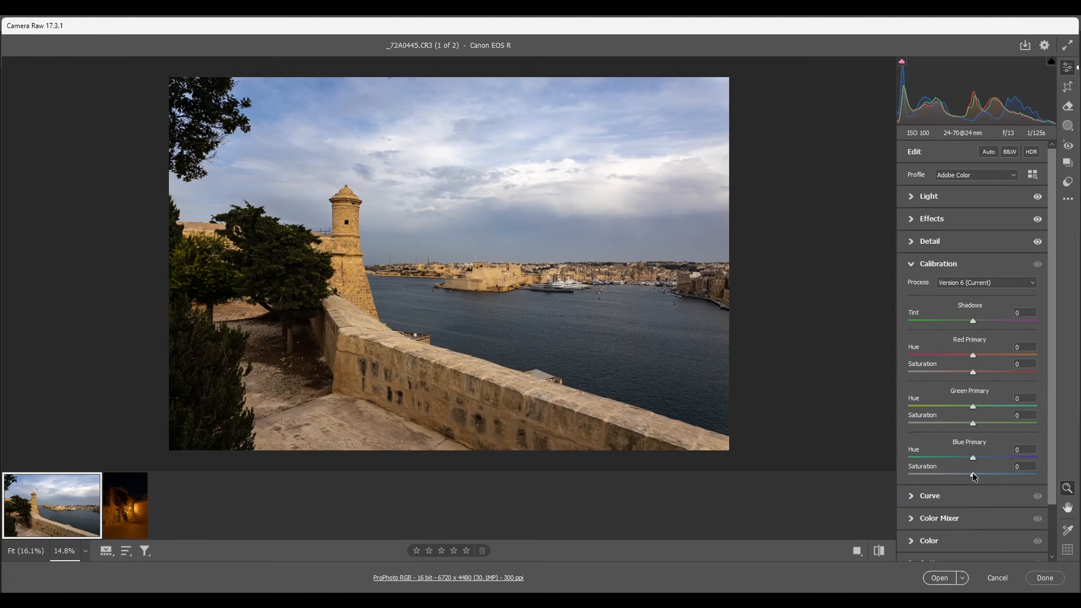
{"action": "left_click_drag", "start_coordinate": [973, 475], "coordinate": [986, 477]}
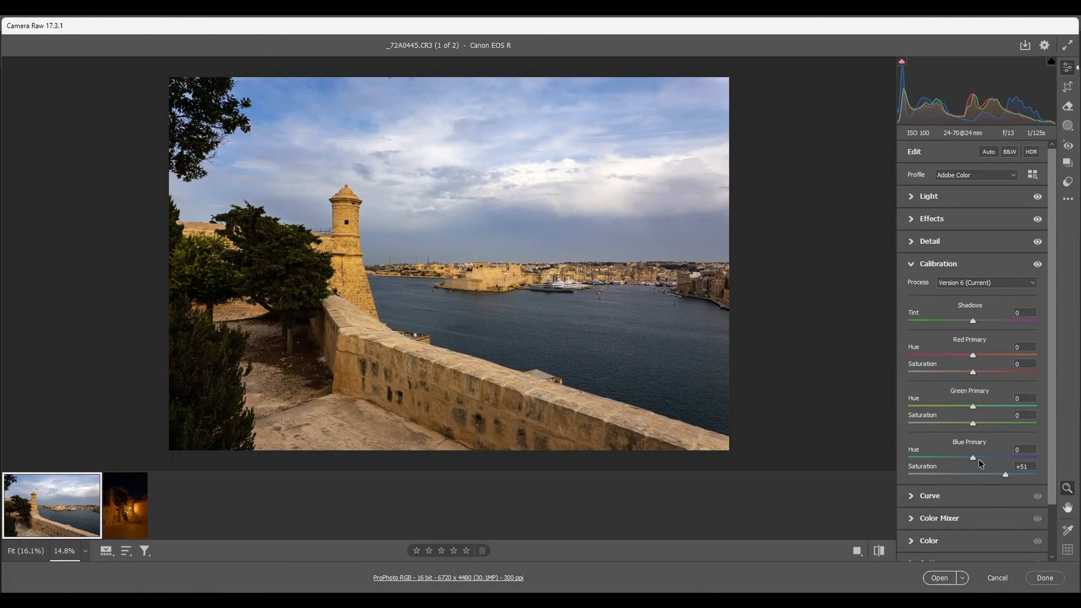
{"action": "scroll", "coordinate": [967, 450], "scroll_direction": "down", "scroll_amount": 2}
{"action": "scroll", "coordinate": [956, 450], "scroll_direction": "up", "scroll_amount": 2}
Lift the photo's Blacks to +32 and convert it to black and white
{"action": "left_click", "coordinate": [910, 196]}
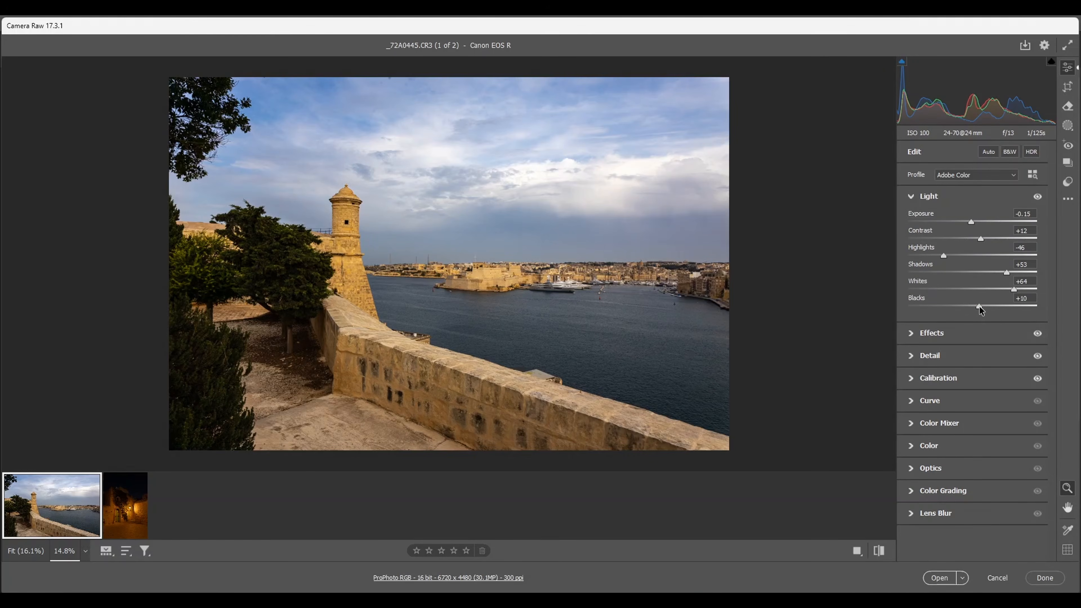
{"action": "left_click_drag", "start_coordinate": [980, 306], "coordinate": [993, 308]}
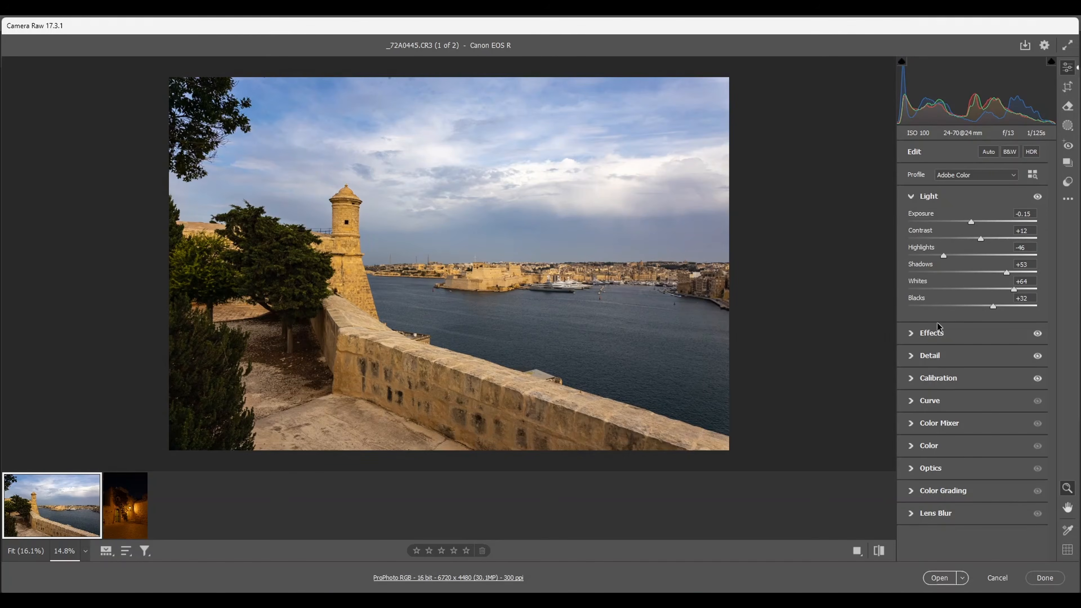
{"action": "left_click", "coordinate": [1008, 153]}
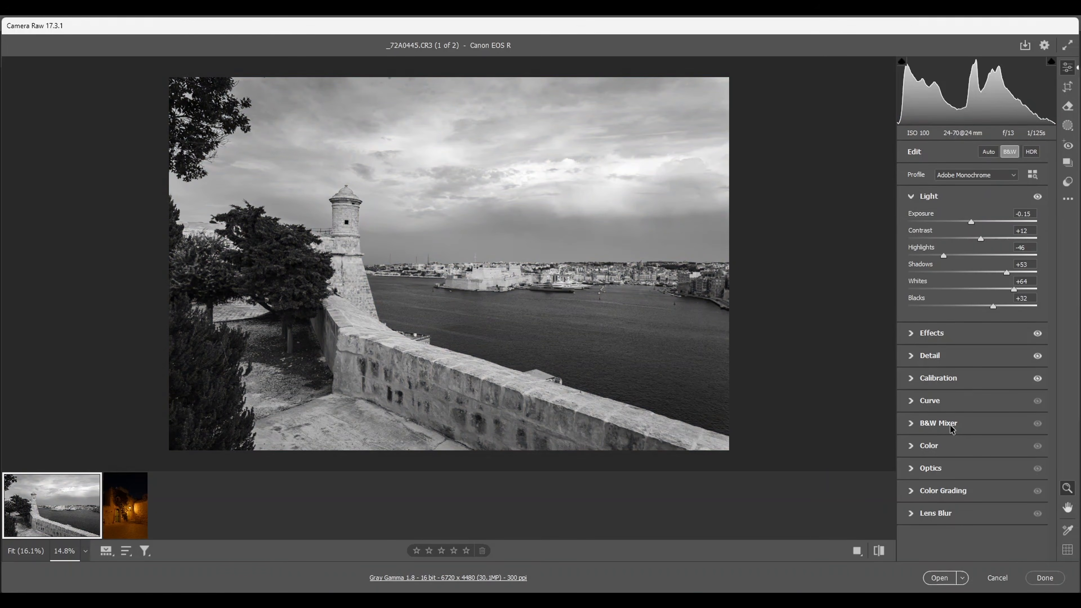
{"action": "left_click", "coordinate": [911, 423]}
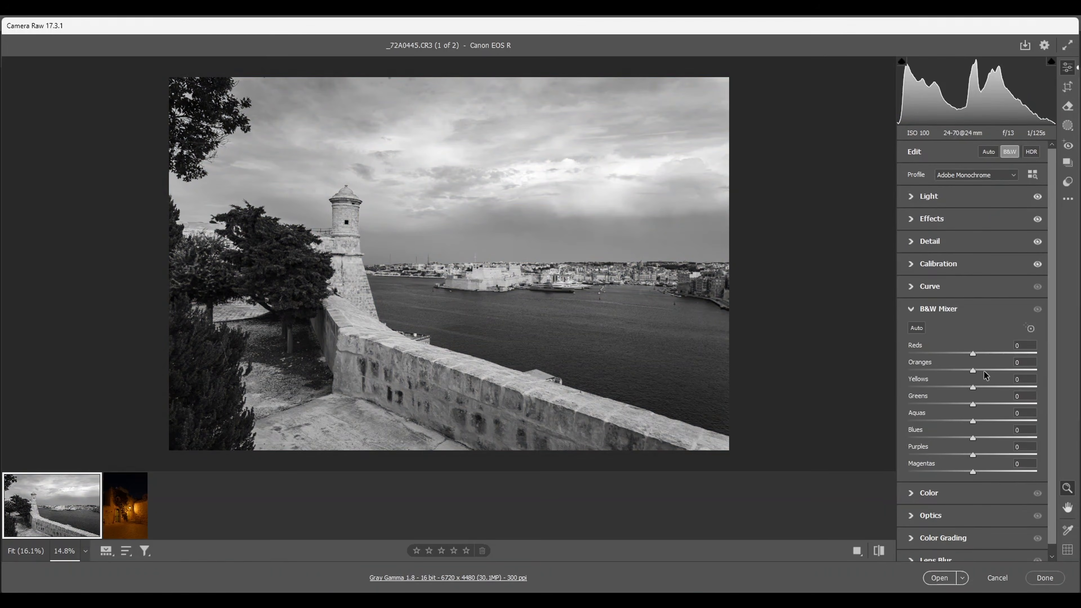
{"action": "left_click_drag", "start_coordinate": [977, 370], "coordinate": [975, 398]}
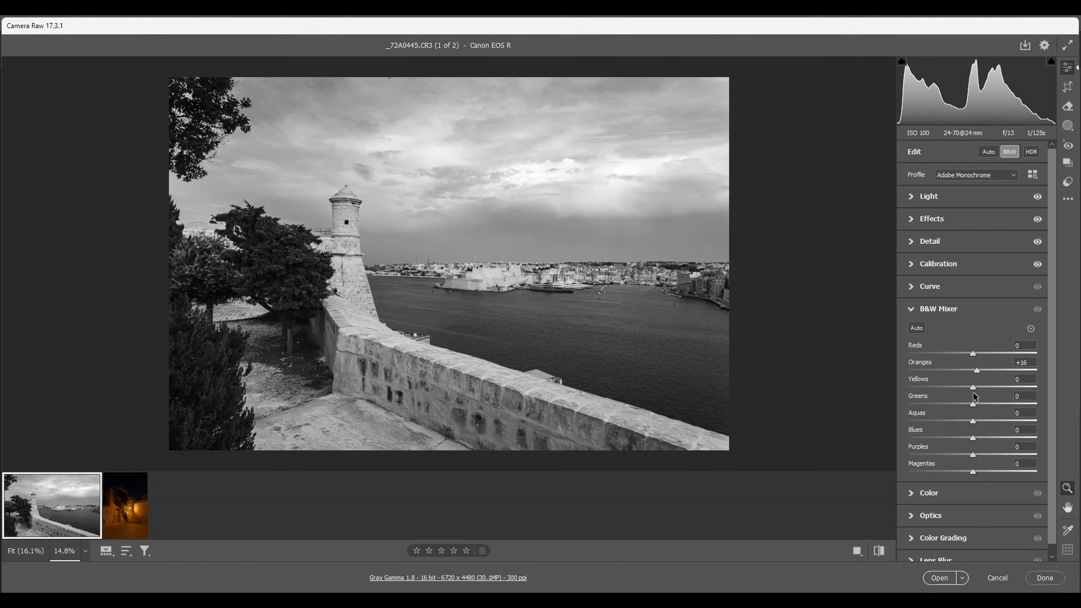
{"action": "double_click", "coordinate": [974, 370]}
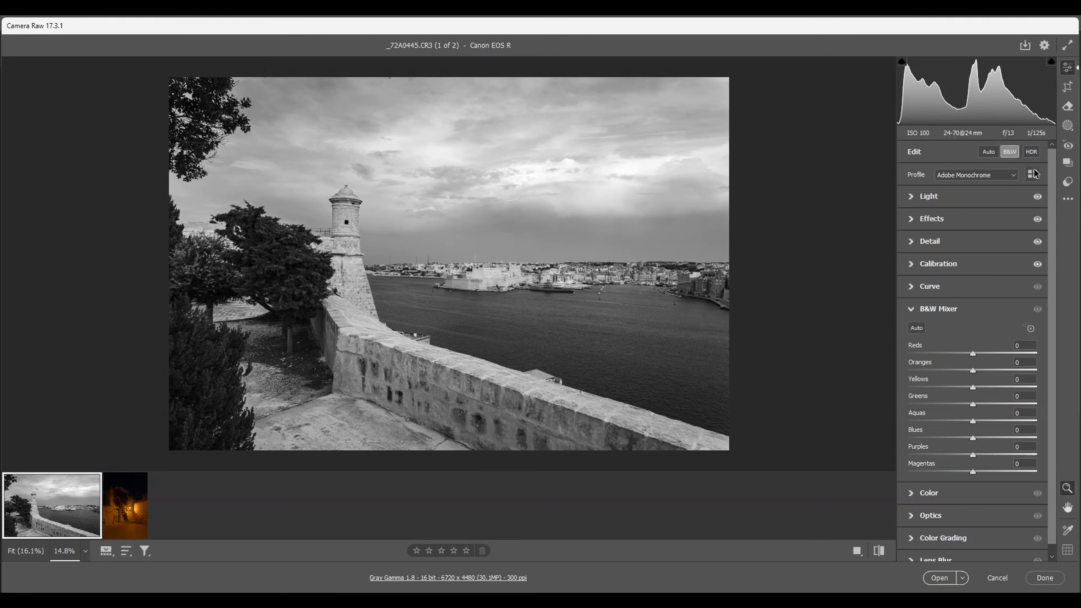
Create a linear gradient mask running from the photo's top edge straight down to the horizon
{"action": "left_click", "coordinate": [1069, 128]}
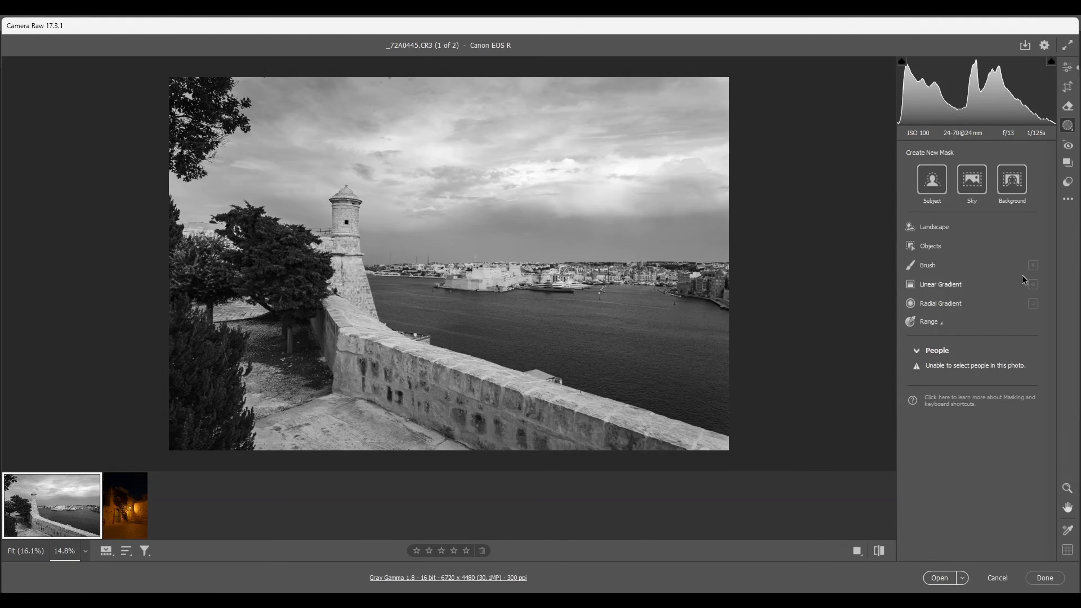
{"action": "mouse_move", "coordinate": [1013, 275]}
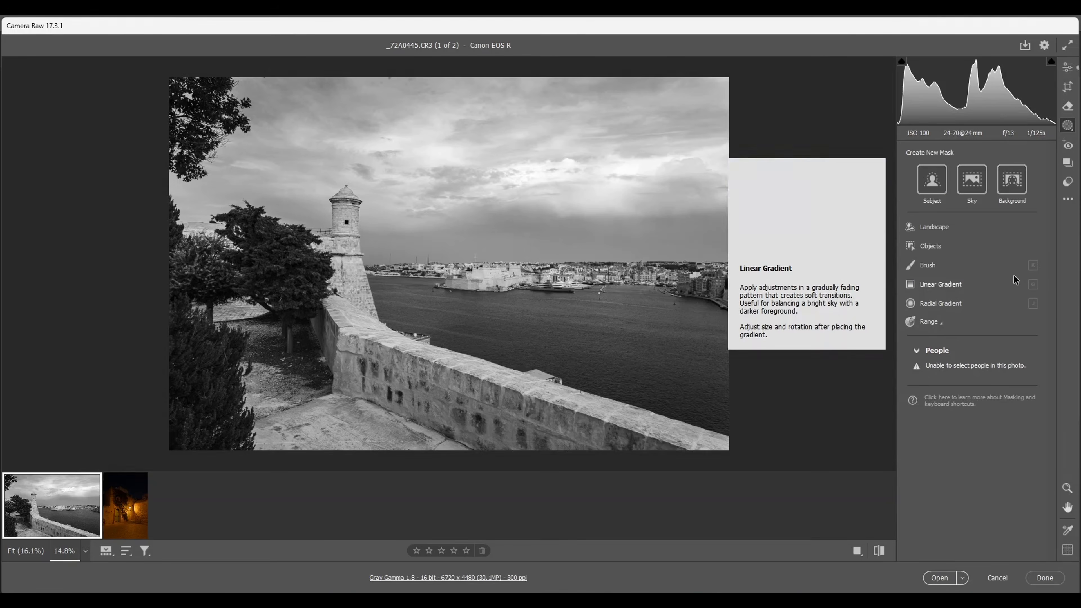
{"action": "left_click", "coordinate": [928, 284]}
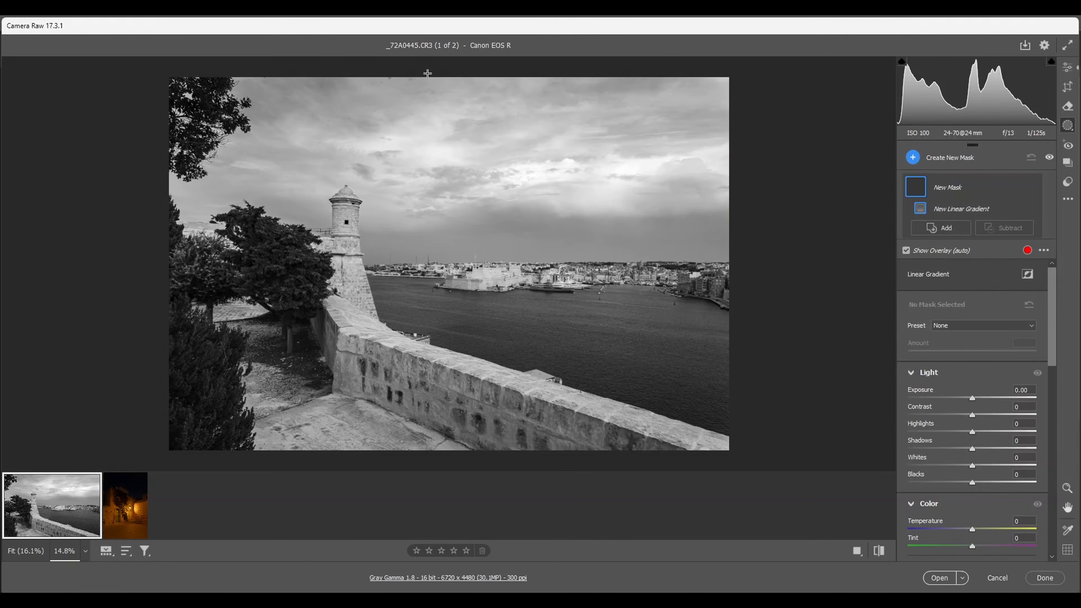
{"action": "left_click_drag", "start_coordinate": [431, 75], "coordinate": [430, 268]}
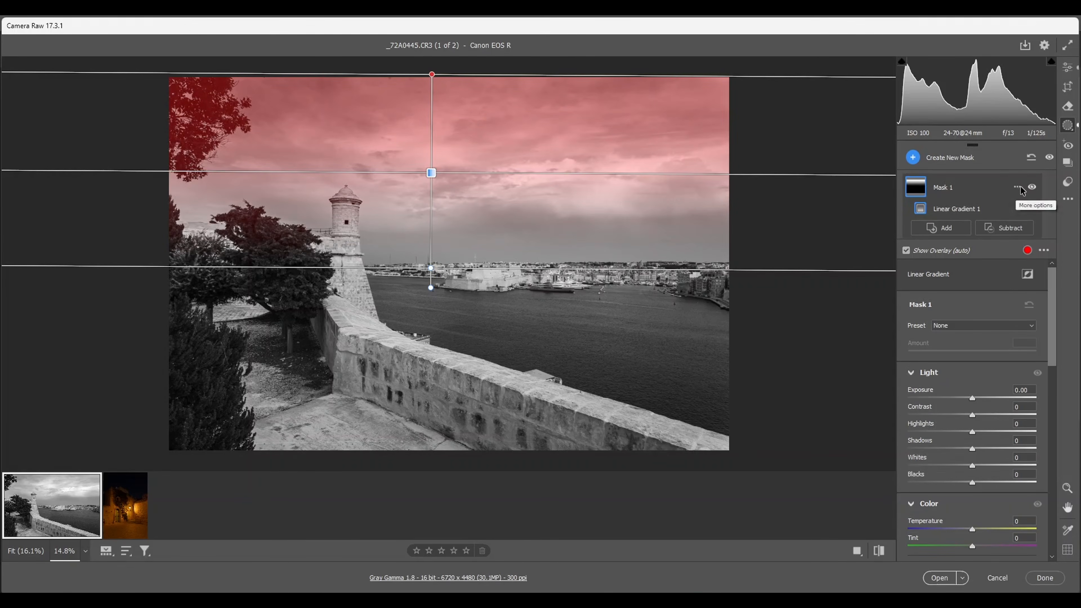
Intersect the gradient mask with a sky selection and set its Exposure to -1.15
{"action": "left_click", "coordinate": [1017, 188]}
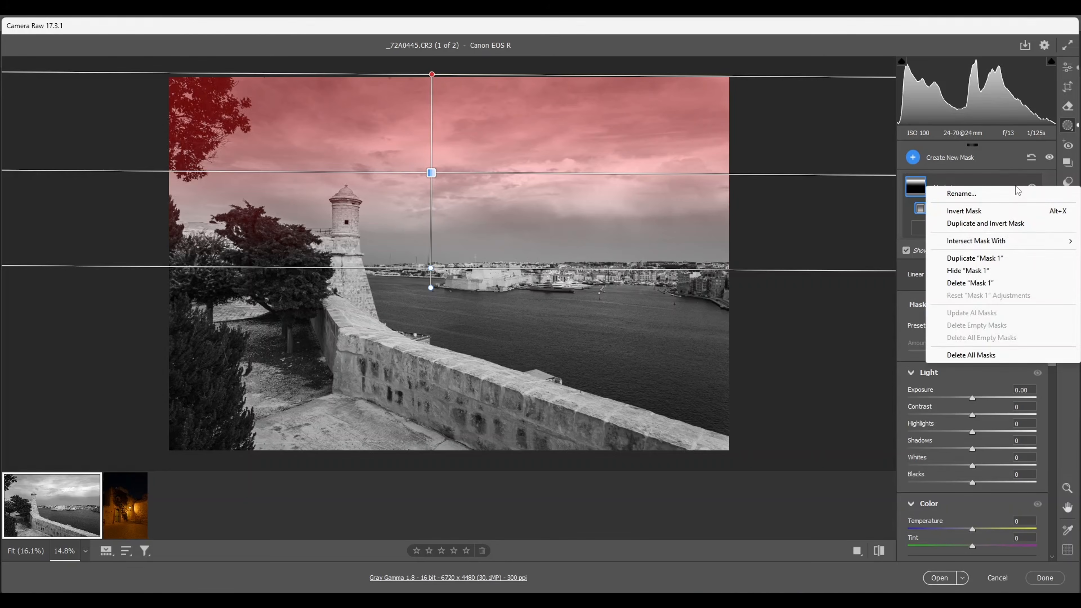
{"action": "mouse_move", "coordinate": [969, 242]}
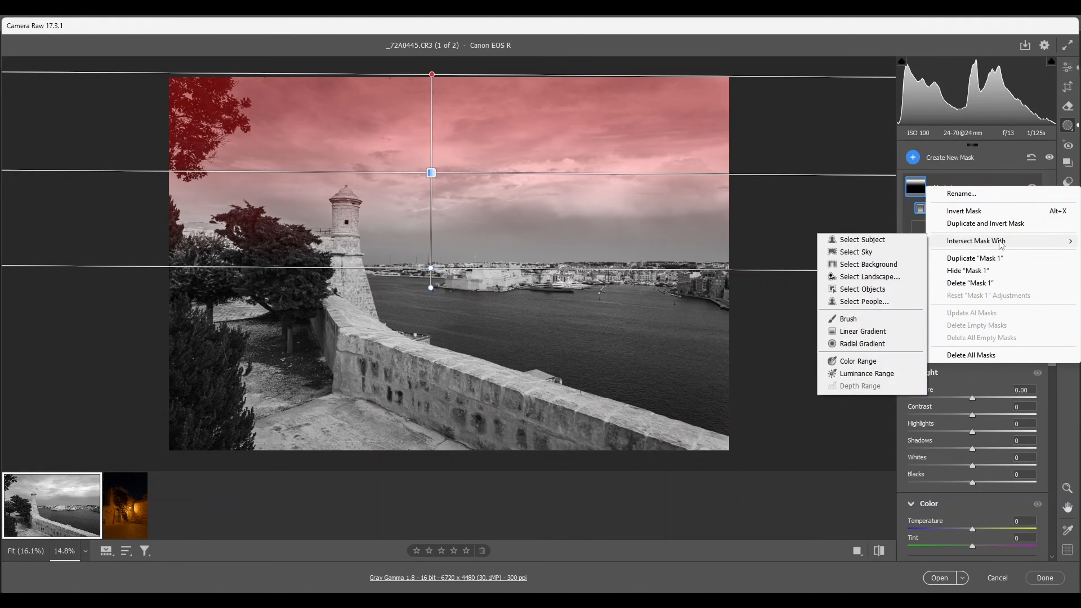
{"action": "left_click", "coordinate": [861, 252]}
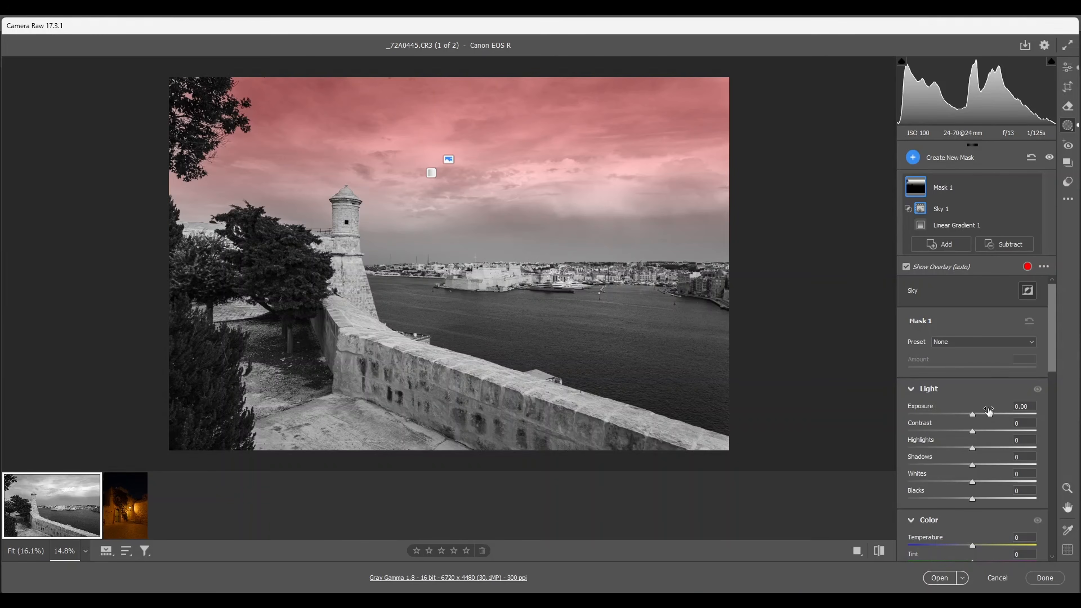
{"action": "left_click_drag", "start_coordinate": [973, 417], "coordinate": [953, 416]}
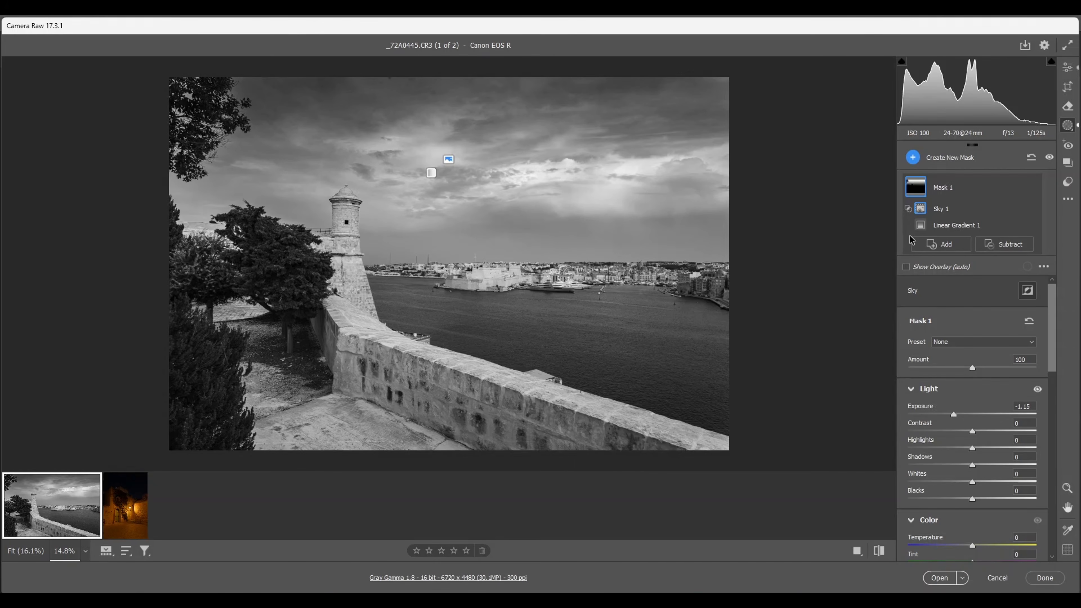
Add a second linear gradient mask from the photo's top edge down to about the middle of the sky
{"action": "left_click", "coordinate": [913, 158]}
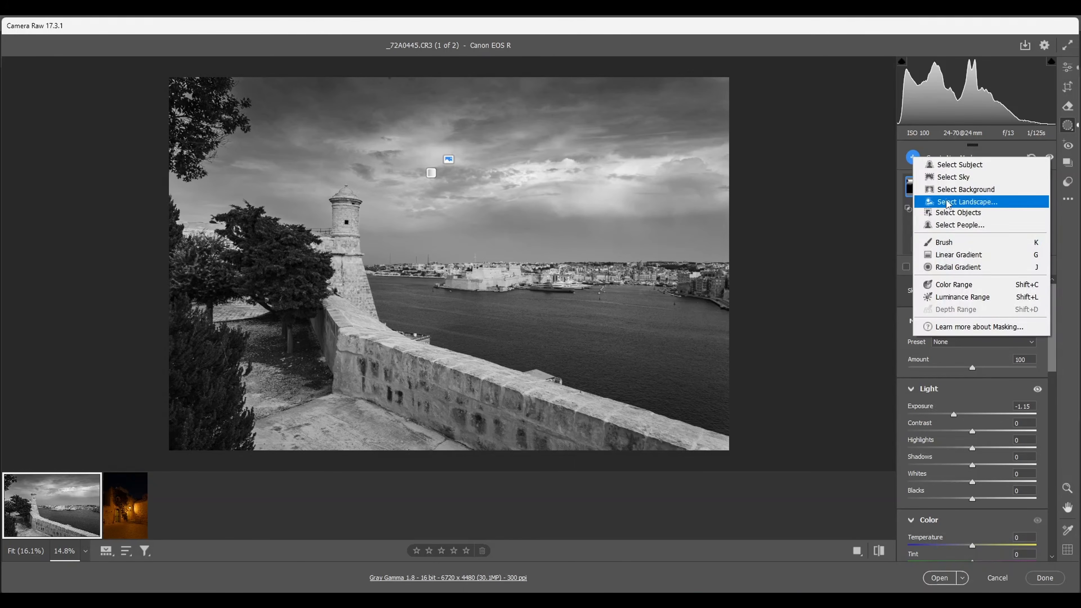
{"action": "left_click", "coordinate": [942, 257]}
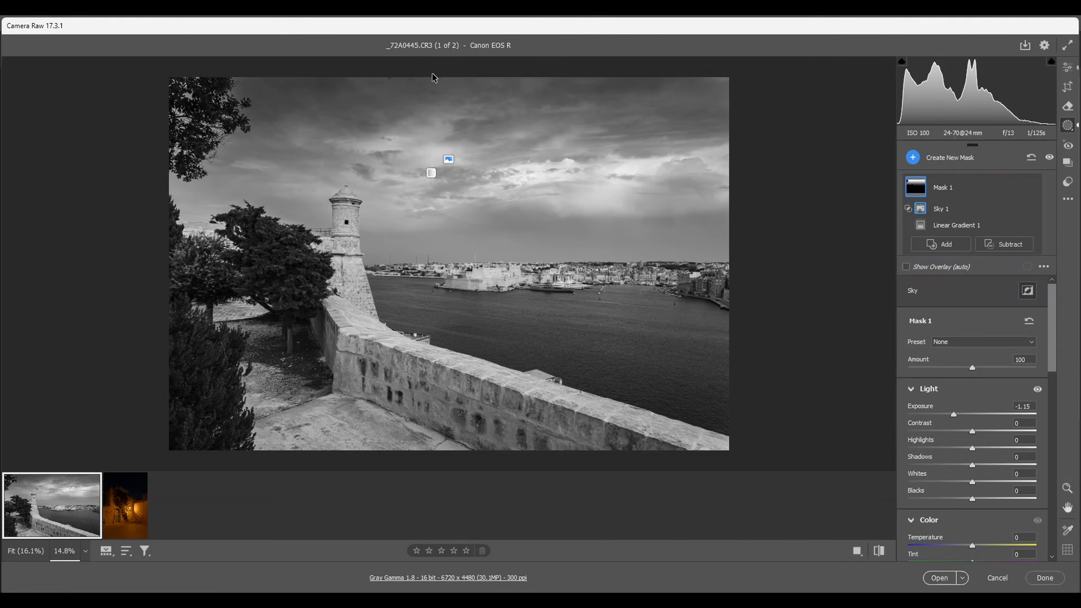
{"action": "left_click_drag", "start_coordinate": [431, 75], "coordinate": [432, 172]}
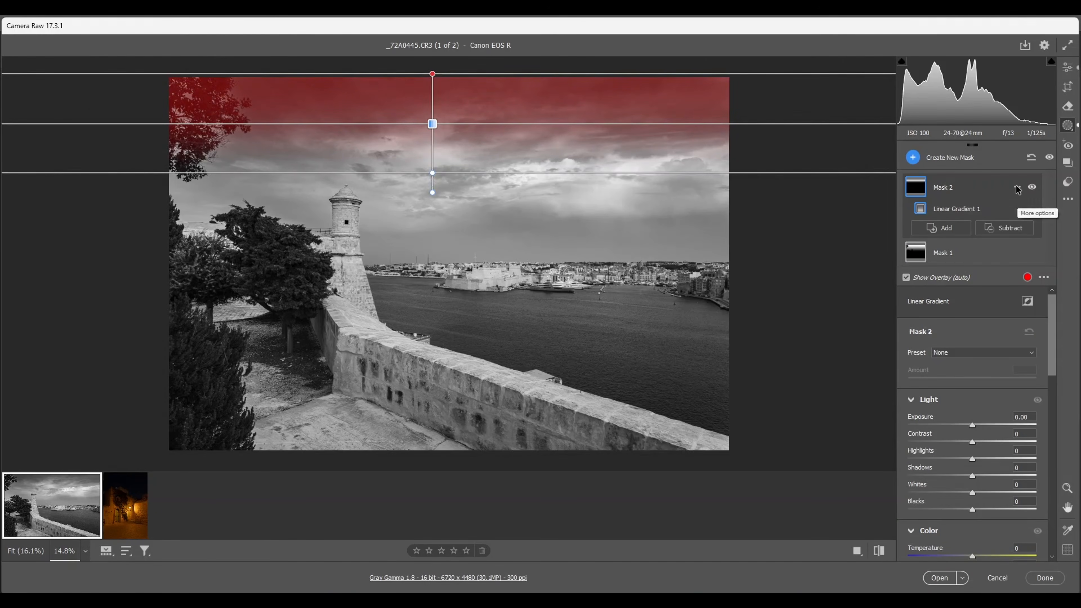
Intersect the second gradient mask with a sky selection and lower its Exposure to -0.50
{"action": "left_click", "coordinate": [1016, 189]}
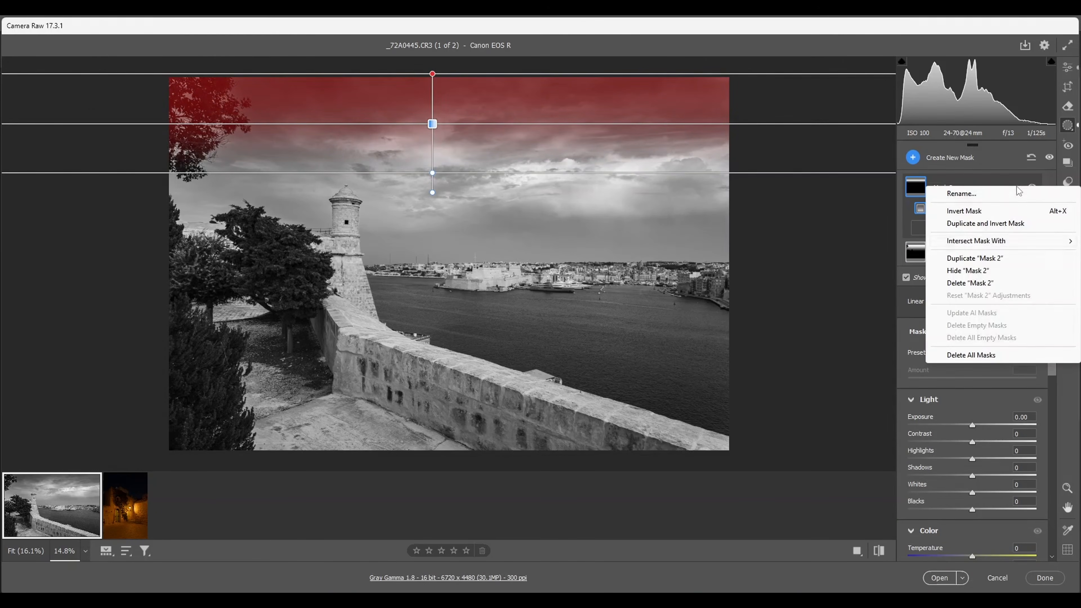
{"action": "mouse_move", "coordinate": [969, 243]}
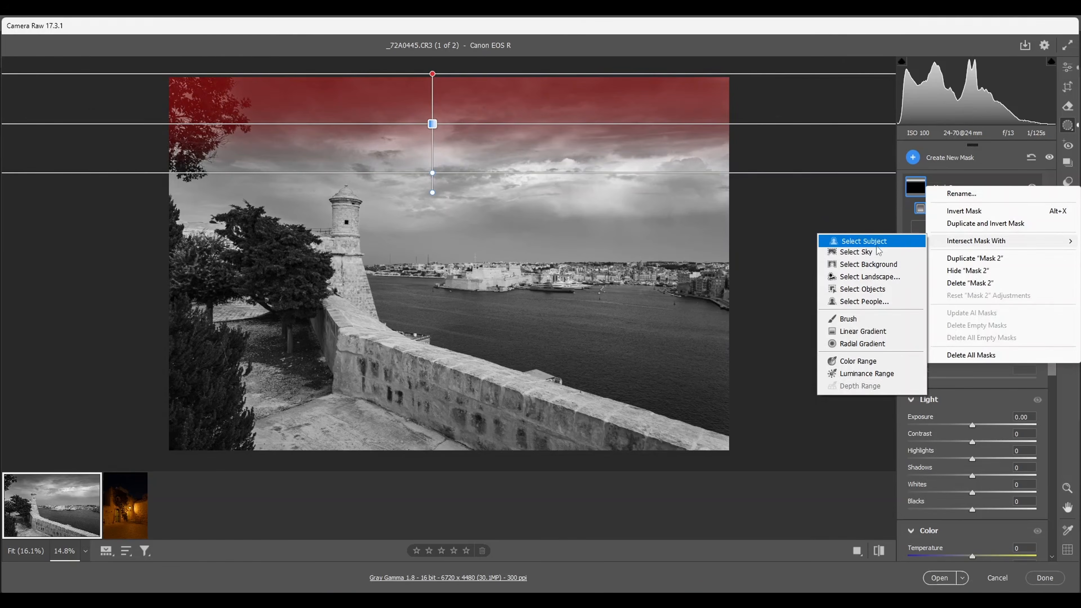
{"action": "left_click", "coordinate": [867, 252]}
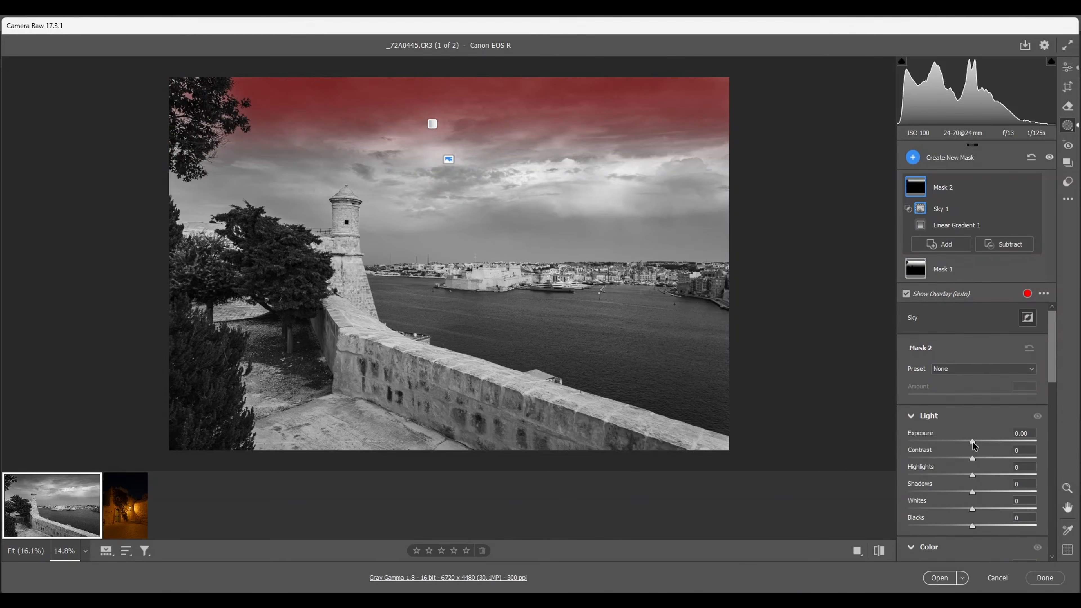
{"action": "left_click_drag", "start_coordinate": [973, 443], "coordinate": [964, 442]}
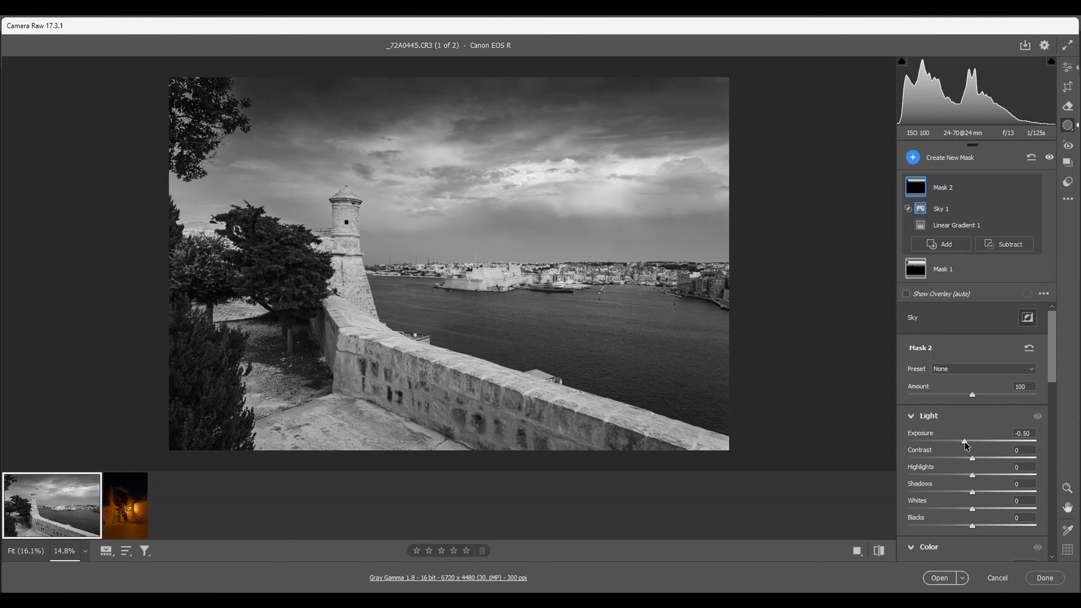
Add a linear gradient mask from the harbour photo's bottom edge up to the top of the near wall, with Exposure -1.30
{"action": "left_click", "coordinate": [912, 158]}
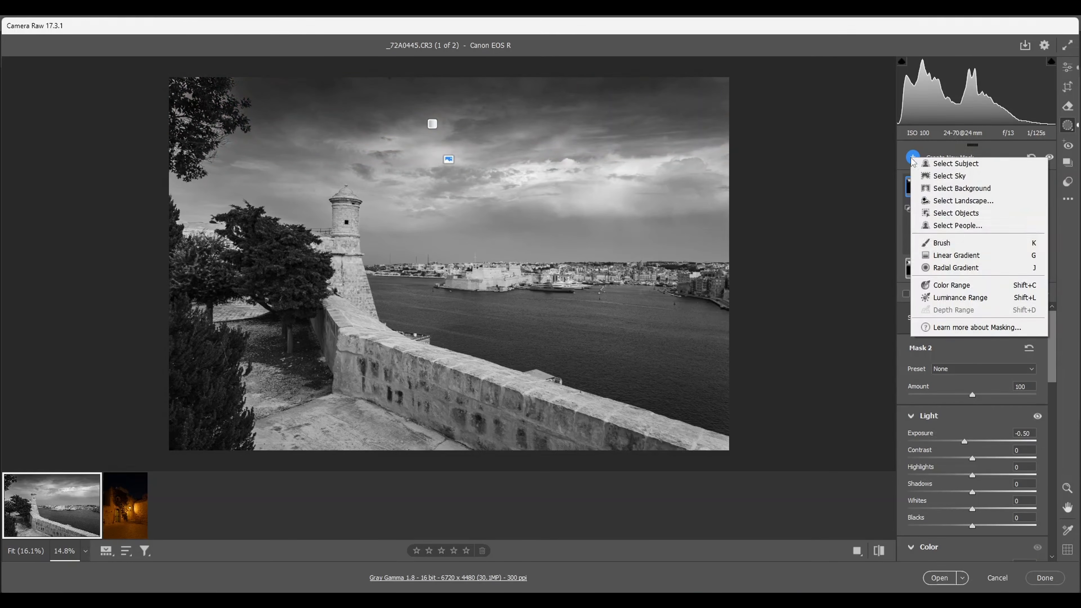
{"action": "left_click", "coordinate": [956, 257]}
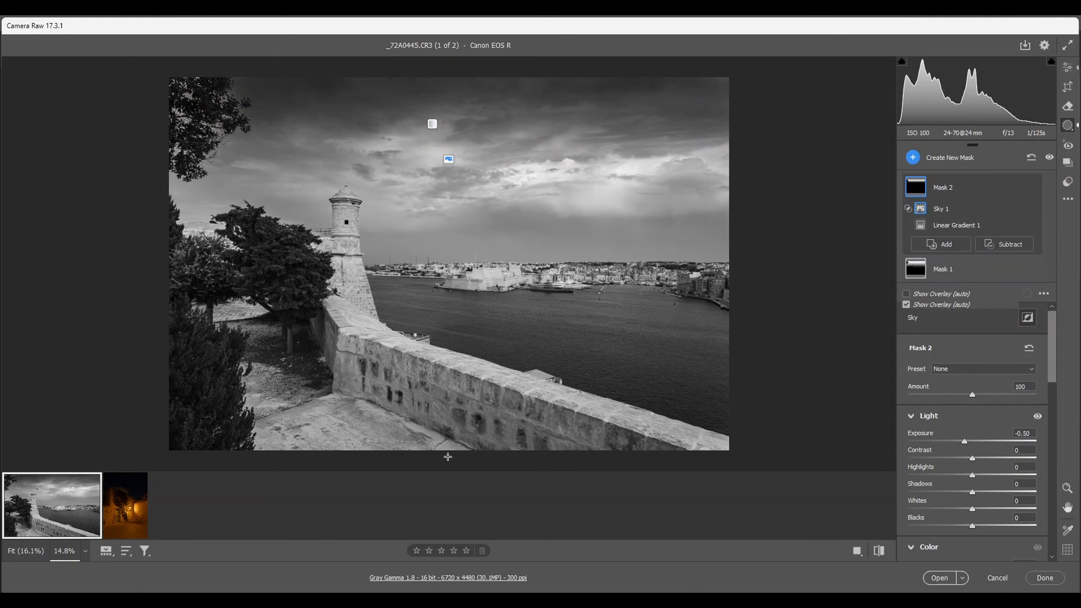
{"action": "left_click_drag", "start_coordinate": [442, 453], "coordinate": [442, 320]}
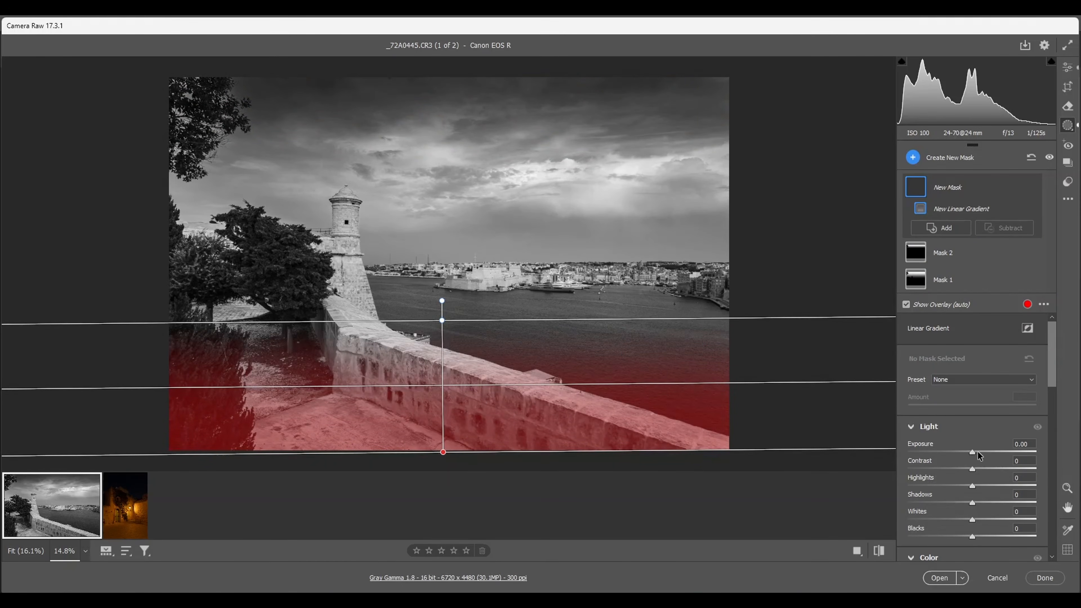
{"action": "left_click_drag", "start_coordinate": [972, 452], "coordinate": [954, 452]}
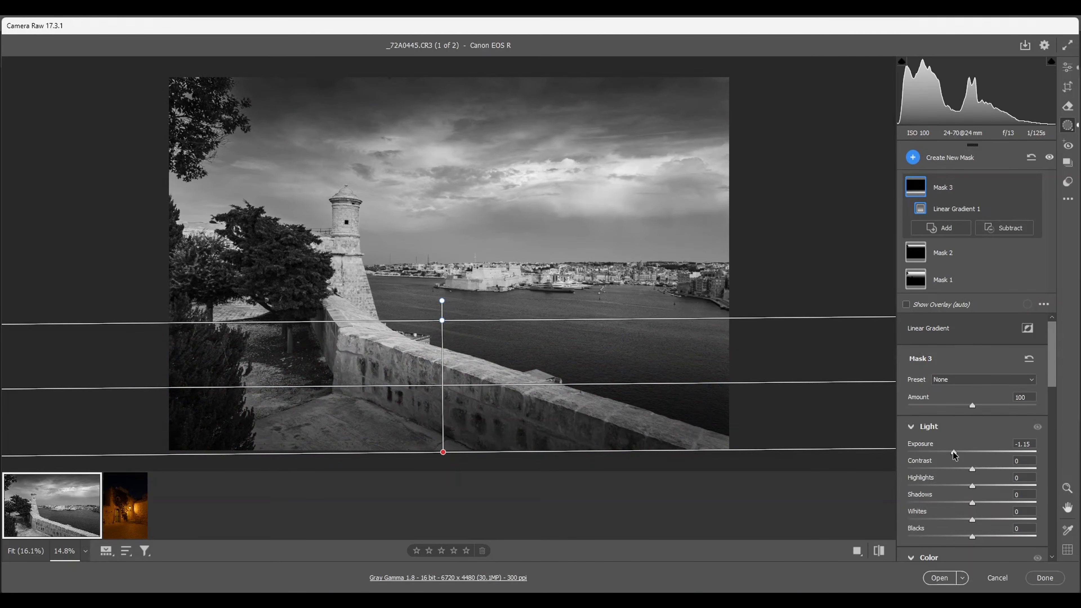
{"action": "left_click_drag", "start_coordinate": [952, 452], "coordinate": [951, 453]}
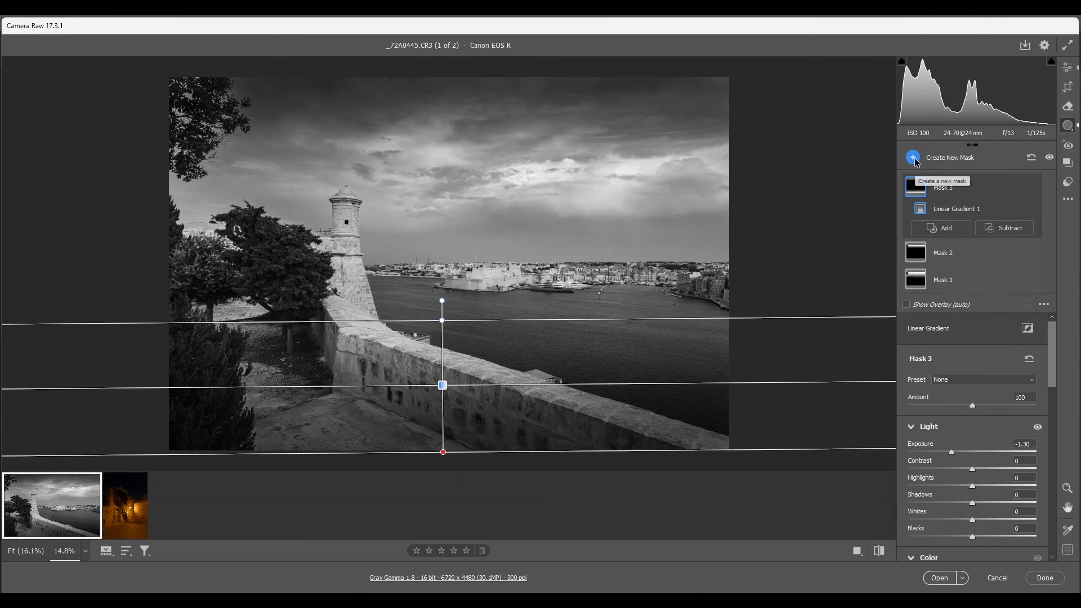
Add a large radial gradient mask centred on the photo, nearly filling the frame, and set its Exposure to +0.30
{"action": "left_click", "coordinate": [912, 157]}
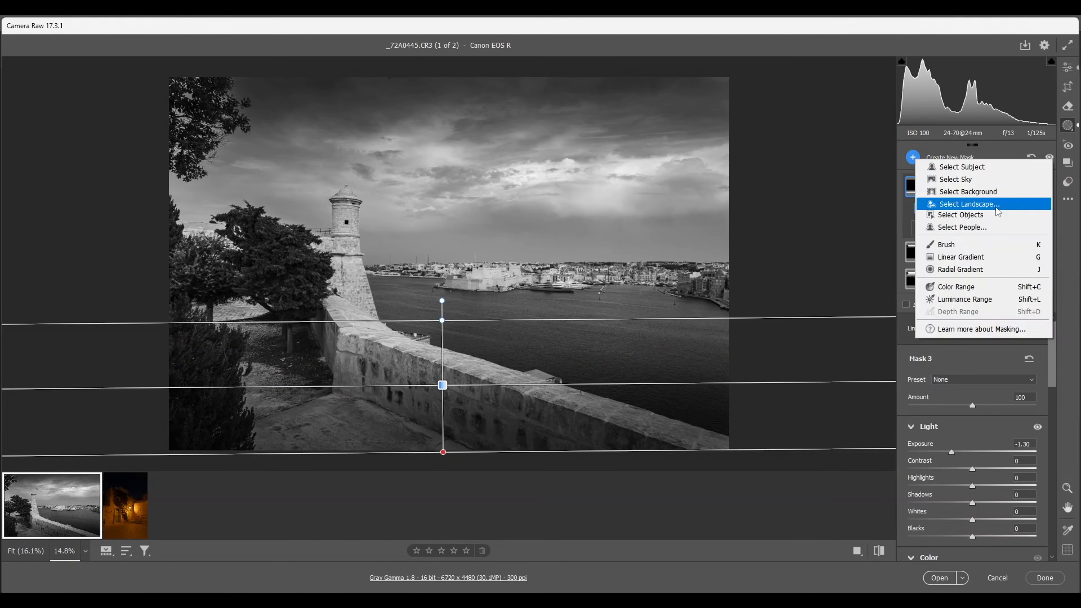
{"action": "left_click", "coordinate": [951, 272]}
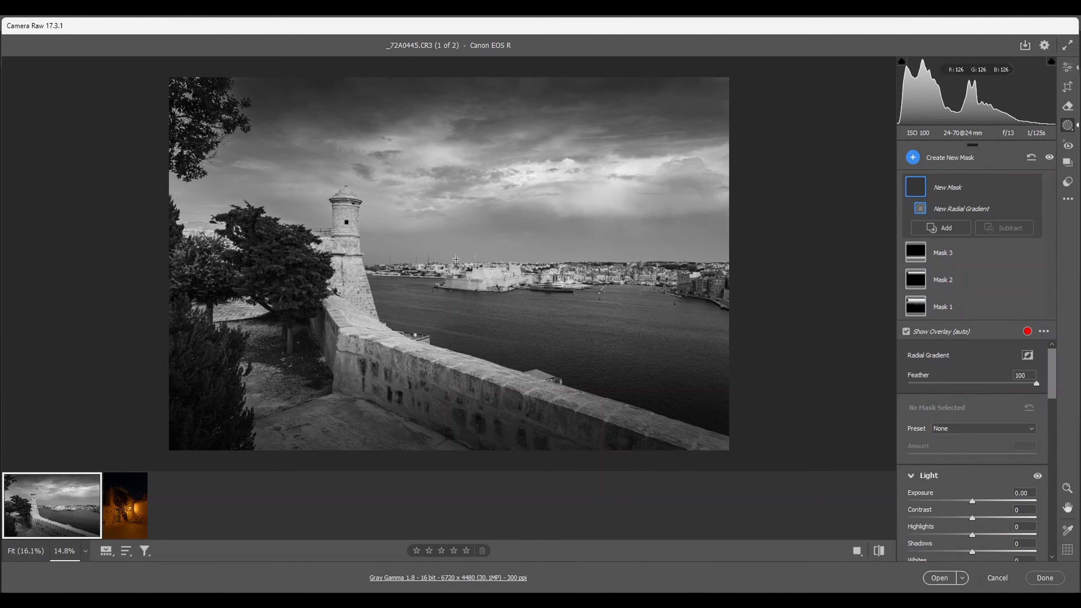
{"action": "left_click_drag", "start_coordinate": [496, 275], "coordinate": [647, 382]}
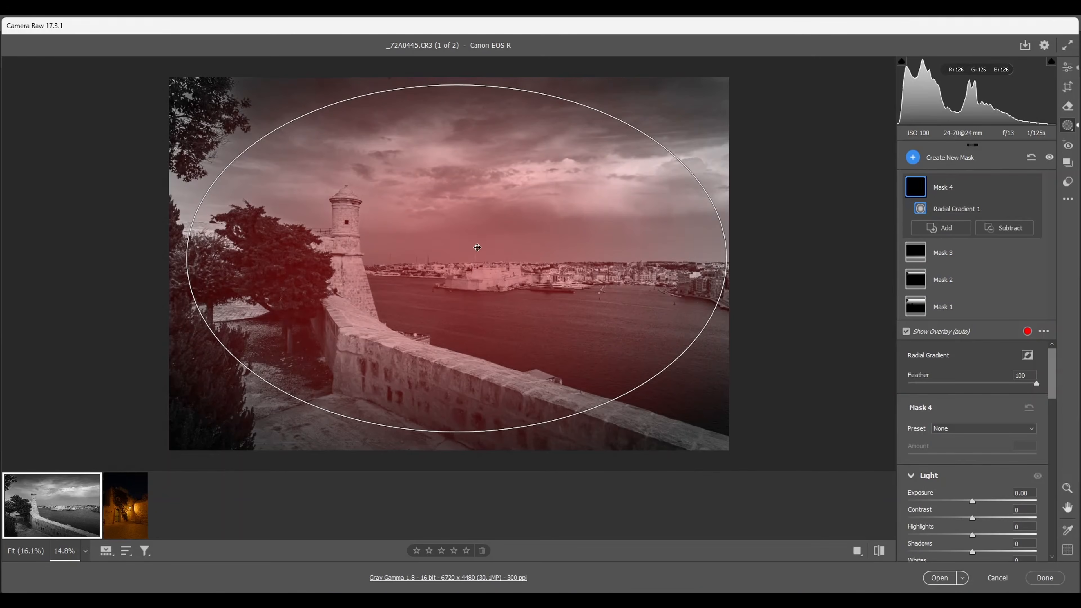
{"action": "left_click_drag", "start_coordinate": [454, 258], "coordinate": [451, 260]}
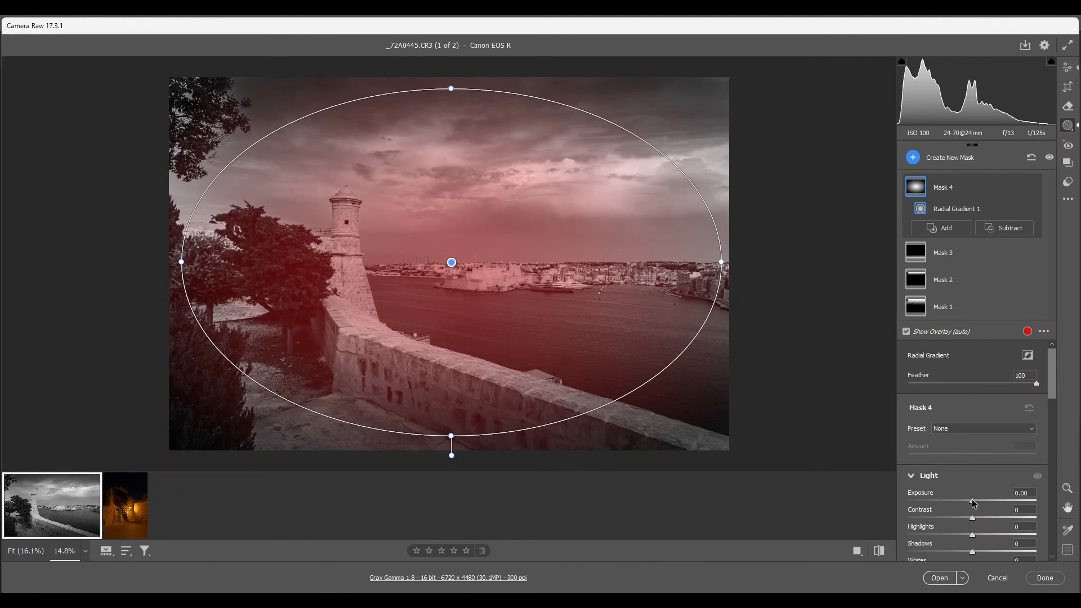
{"action": "left_click_drag", "start_coordinate": [973, 502], "coordinate": [978, 502]}
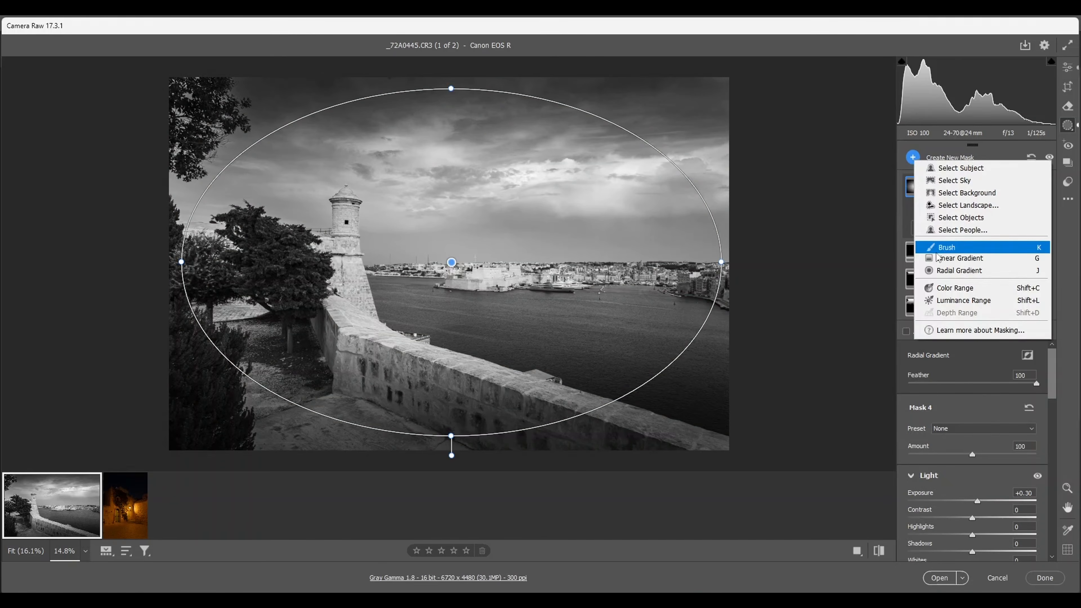
Add a second centred radial gradient mask of similar size, invert it to cover the surroundings, and set its Exposure to -0.35
{"action": "left_click", "coordinate": [950, 271]}
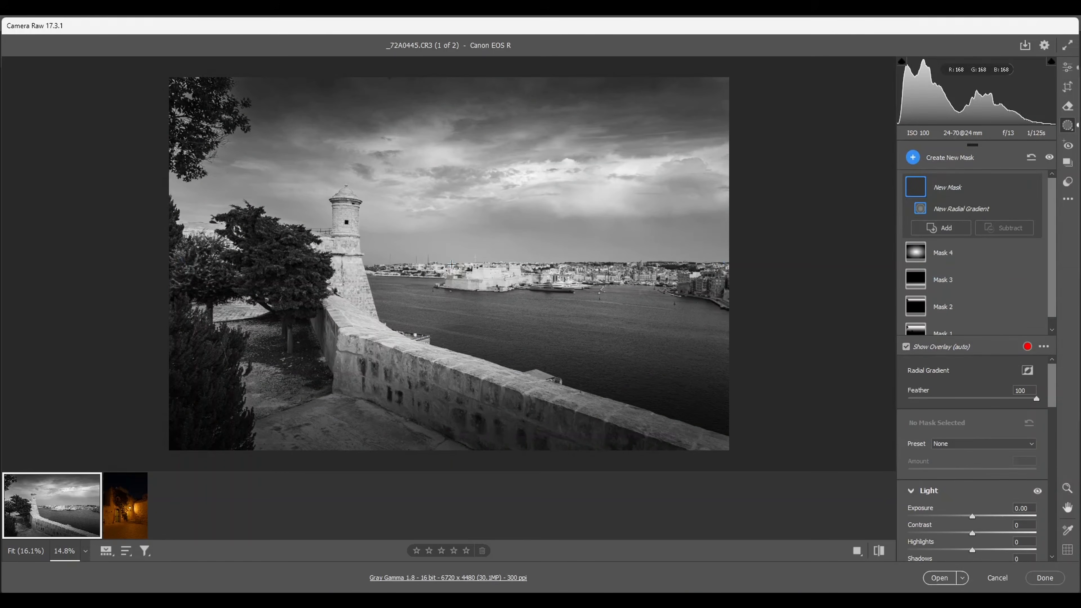
{"action": "left_click_drag", "start_coordinate": [452, 264], "coordinate": [645, 389]}
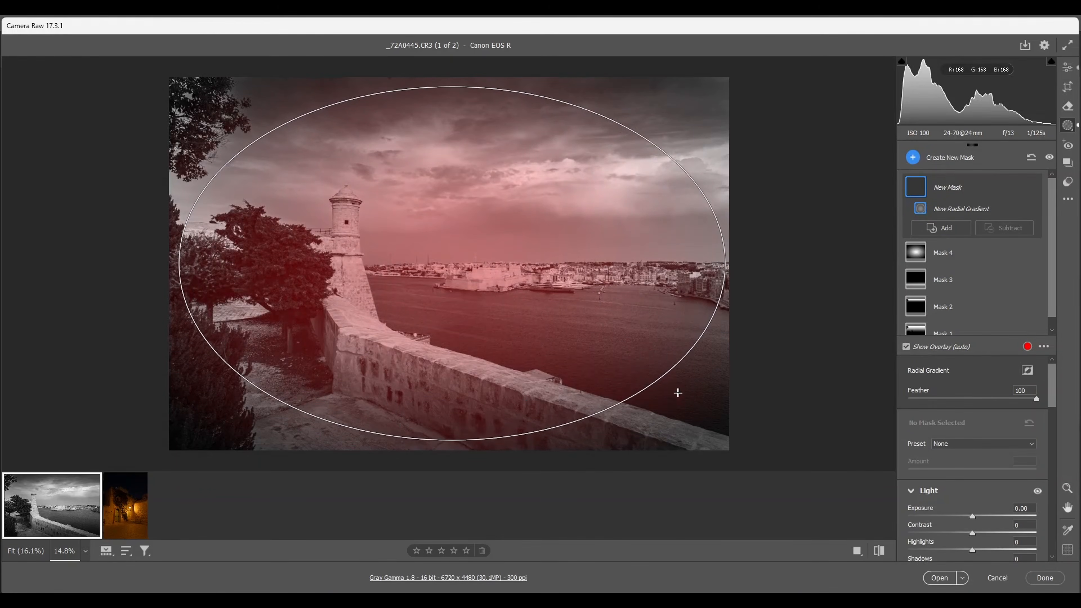
{"action": "left_click", "coordinate": [1027, 371]}
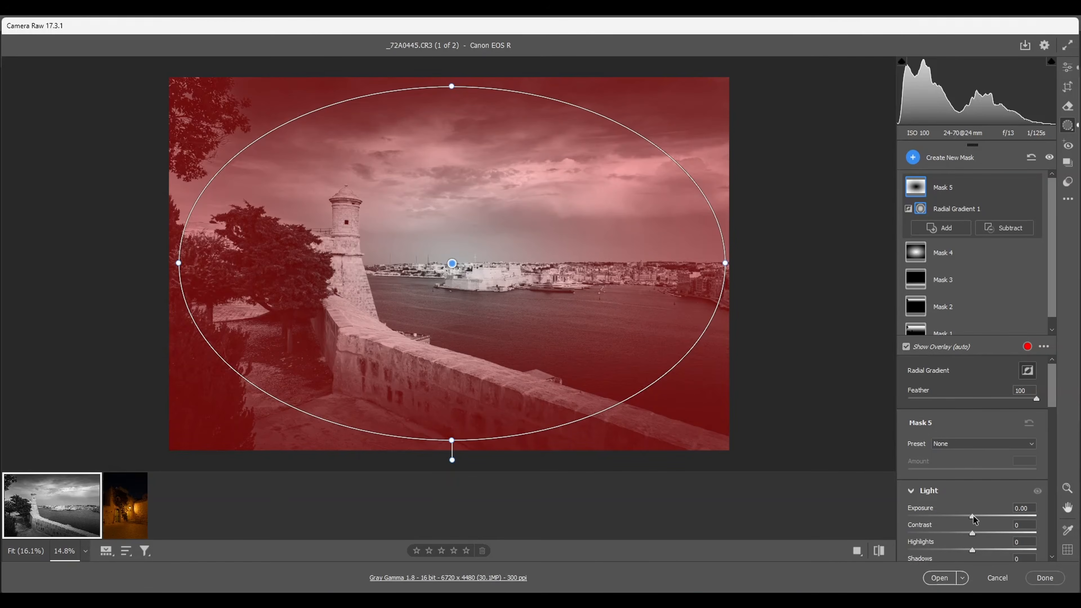
{"action": "left_click_drag", "start_coordinate": [972, 514], "coordinate": [967, 518]}
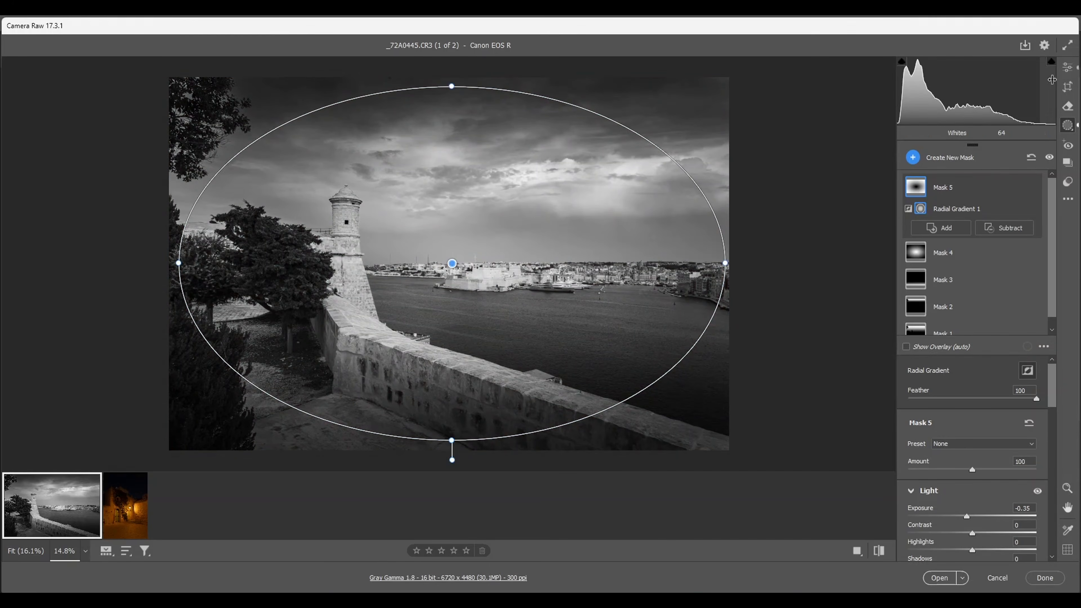
Leave masking and compare the finished black-and-white harbour photo with its unedited colour version
{"action": "left_click", "coordinate": [1067, 68]}
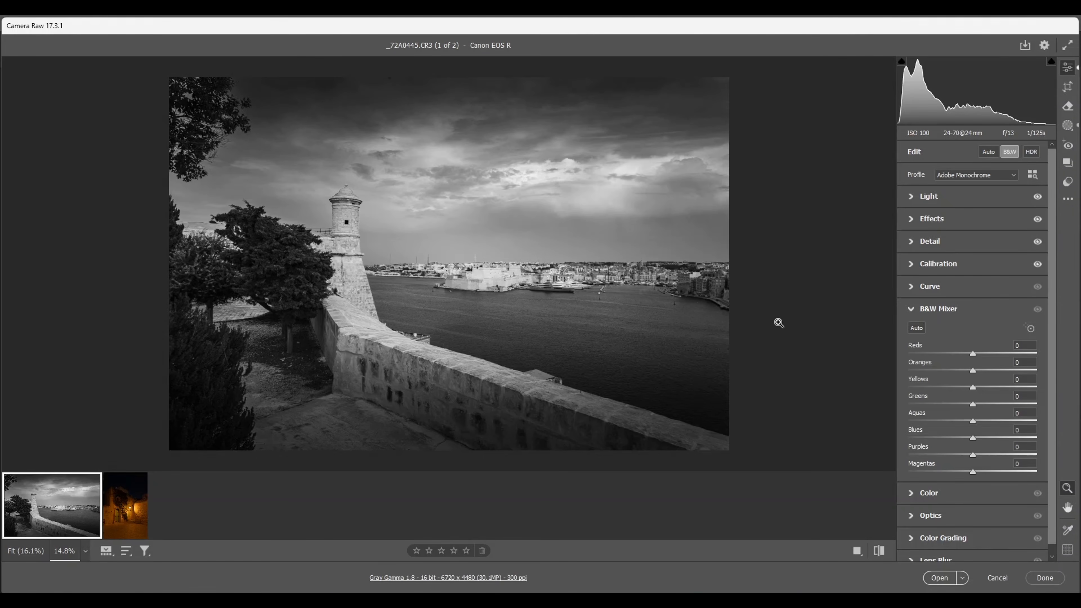
{"action": "key", "text": "v"}
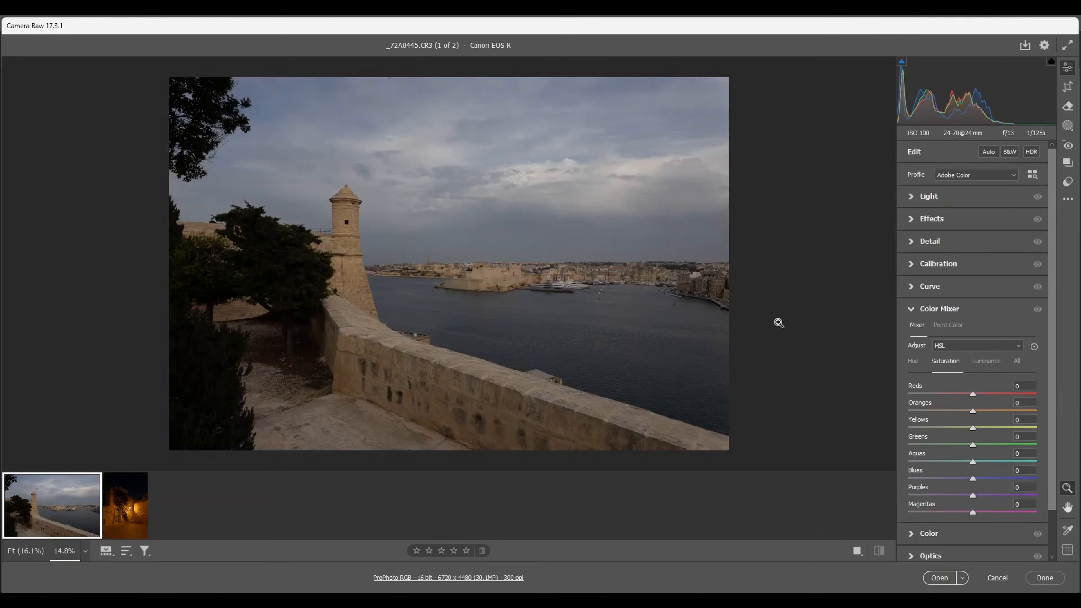
{"action": "key", "text": "v"}
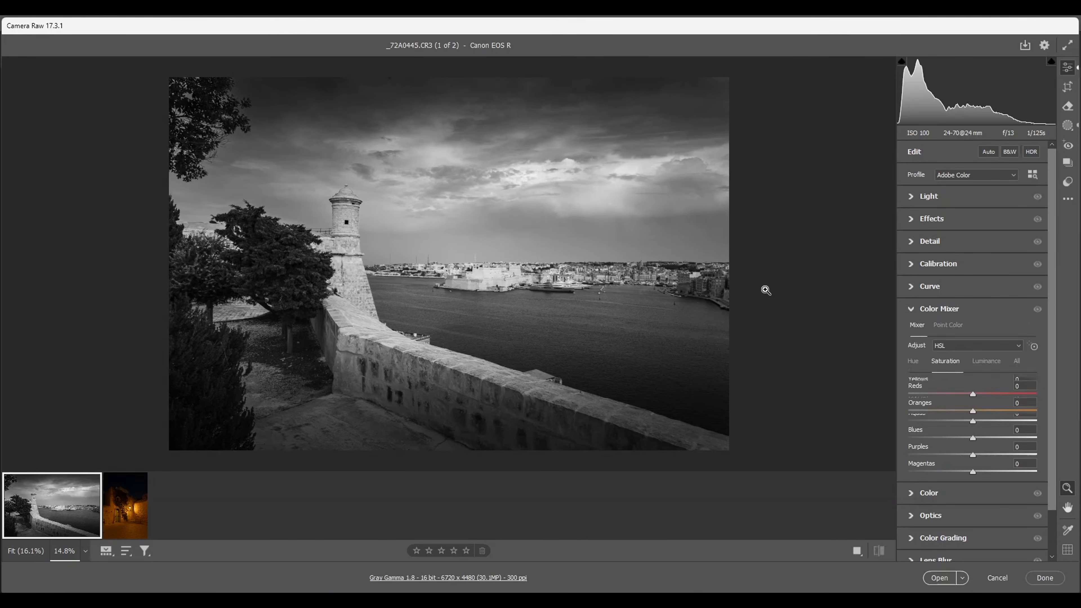
{"action": "key", "text": "v"}
{"action": "key", "text": "v"}
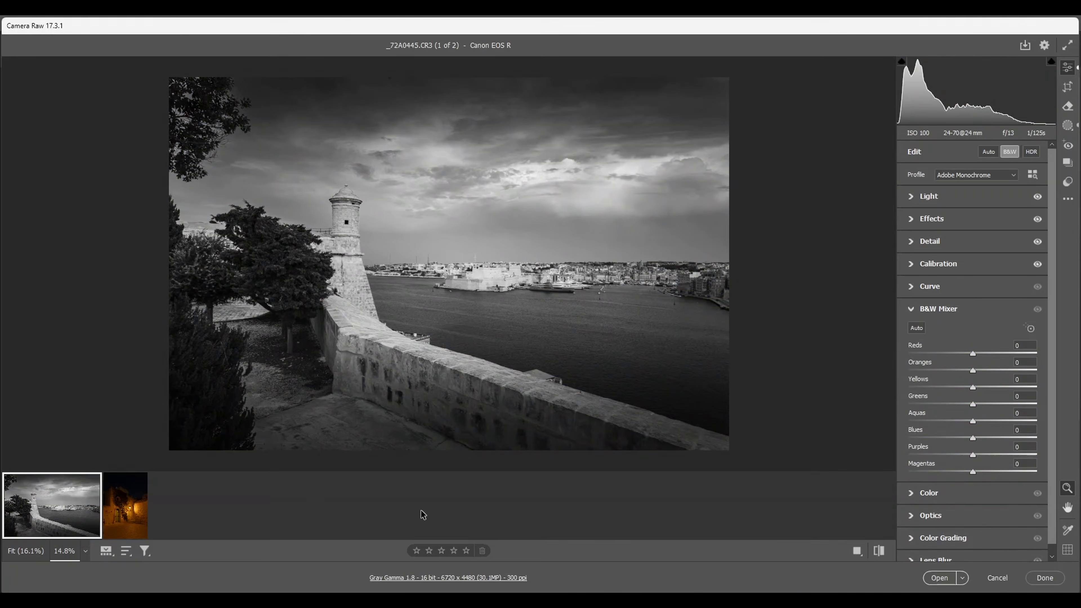
Switch to the night street photo and crop it slightly tighter to about 4107 x 6161 pixels, keeping its proportions
{"action": "left_click", "coordinate": [123, 511]}
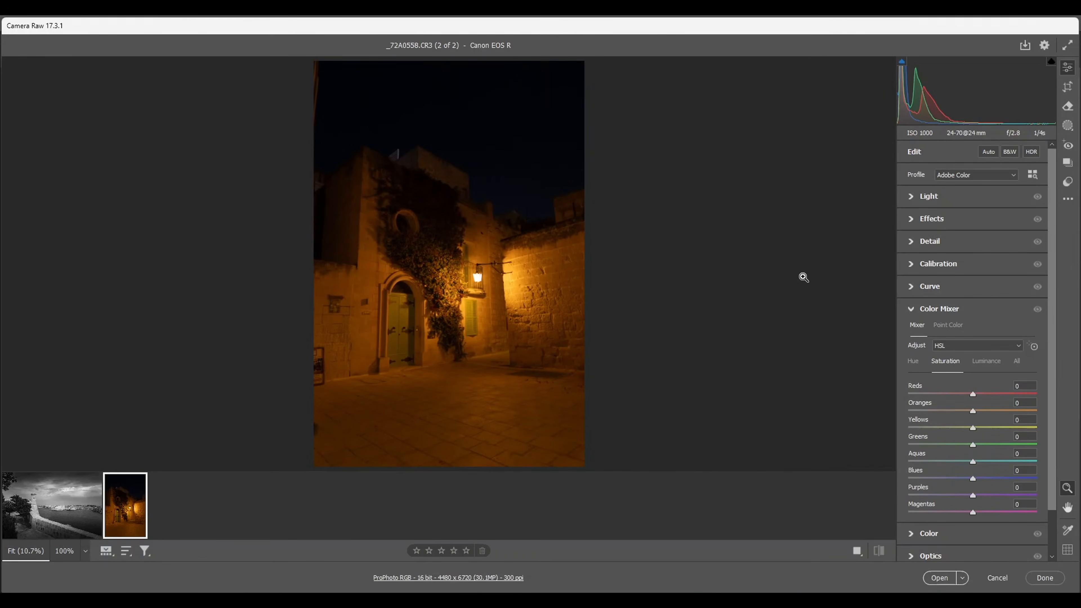
{"action": "left_click", "coordinate": [1068, 87]}
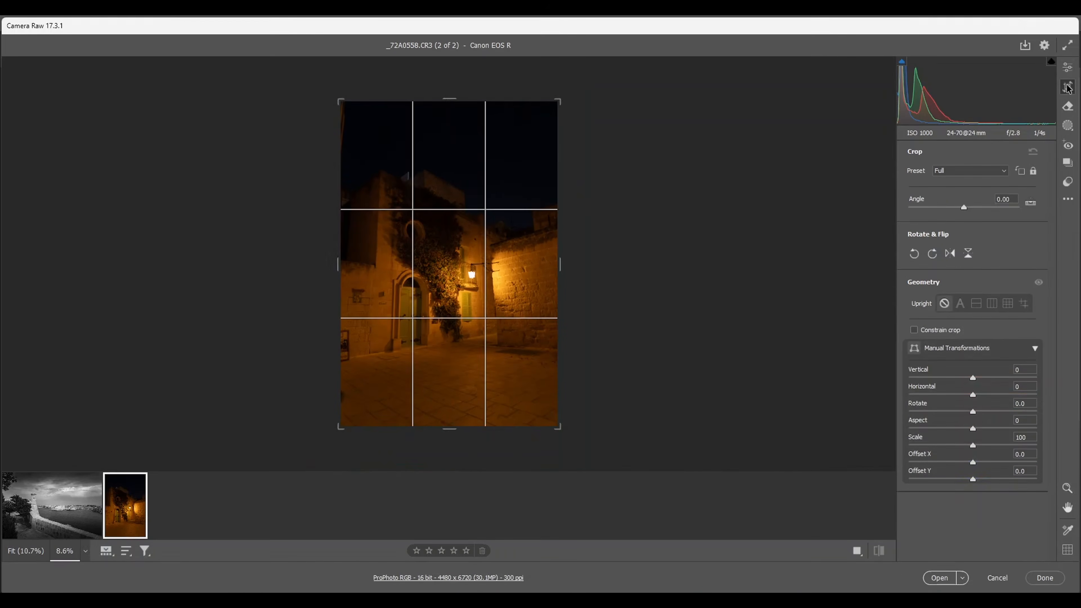
{"action": "left_click_drag", "start_coordinate": [449, 98], "coordinate": [447, 111]}
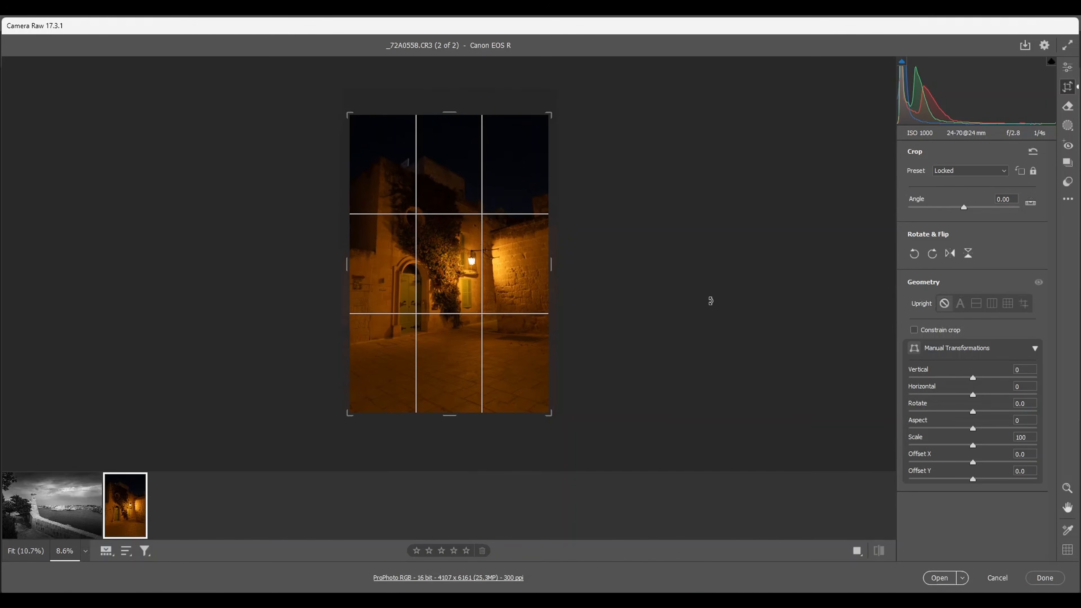
Straighten the building with guided Upright, drawing vertical guides along its upper wall edge and beside the arched door
{"action": "left_click", "coordinate": [1024, 304]}
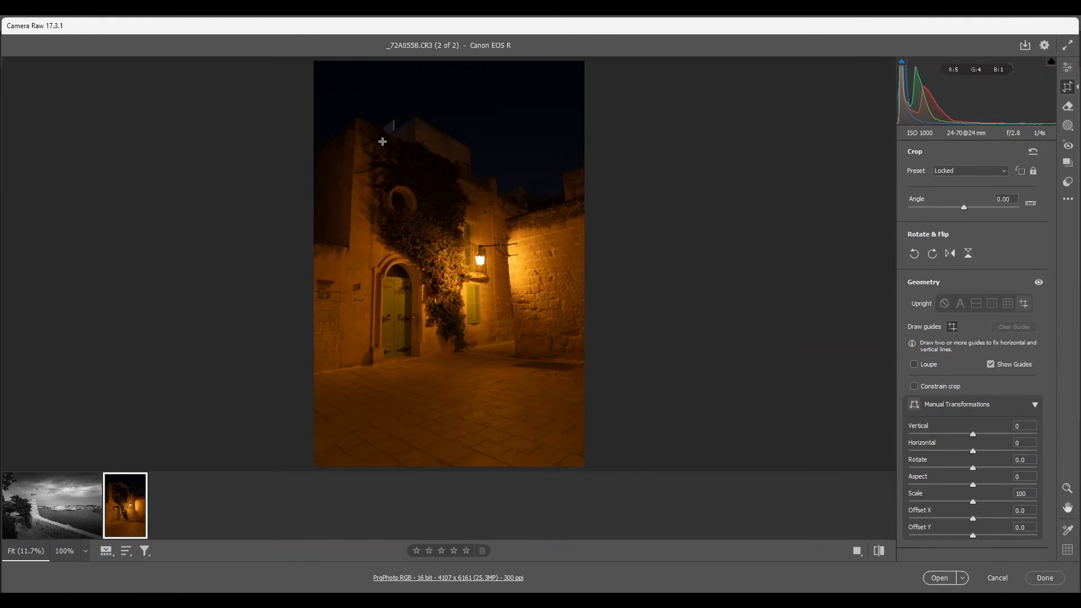
{"action": "mouse_move", "coordinate": [357, 117]}
{"action": "left_mouse_down"}
{"action": "mouse_move", "coordinate": [356, 251]}
{"action": "mouse_move", "coordinate": [349, 238]}
{"action": "left_mouse_up"}
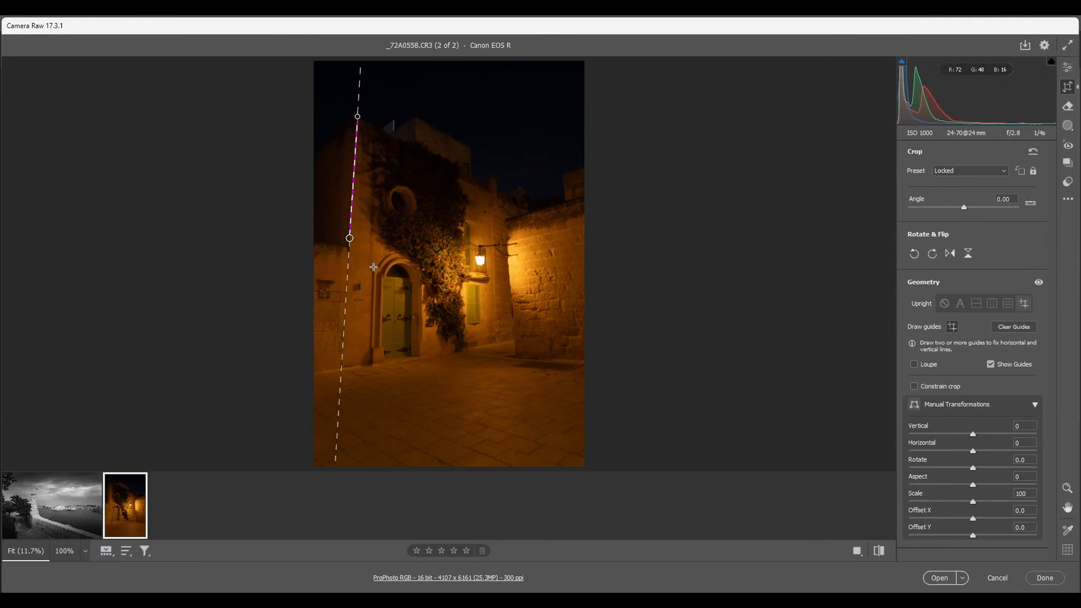
{"action": "mouse_move", "coordinate": [373, 266]}
{"action": "left_mouse_down"}
{"action": "mouse_move", "coordinate": [369, 366]}
{"action": "mouse_move", "coordinate": [370, 346]}
{"action": "left_mouse_up"}
{"action": "left_click_drag", "start_coordinate": [371, 346], "coordinate": [371, 346]}
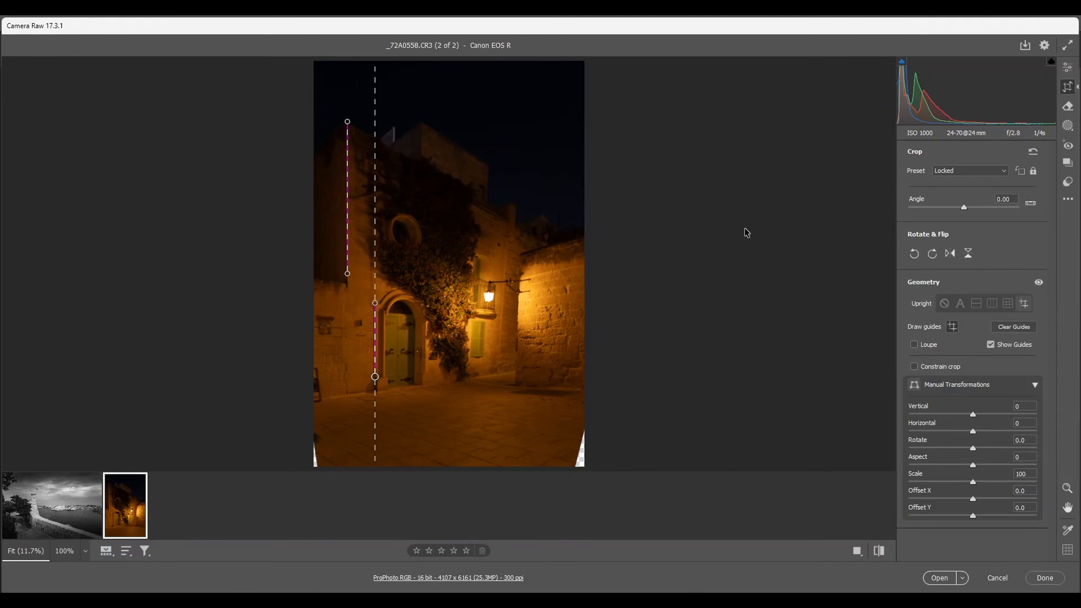
Tighten the crop to about 3872 x 5808 pixels to exclude the empty lower corners, and return to the editing adjustments
{"action": "left_click", "coordinate": [1066, 89]}
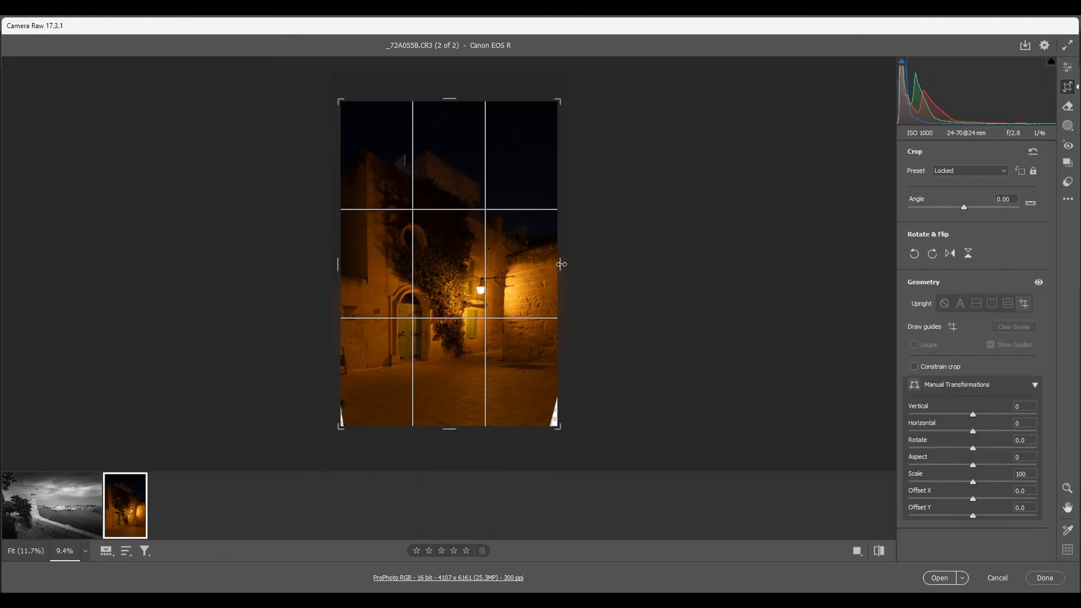
{"action": "left_click_drag", "start_coordinate": [561, 264], "coordinate": [554, 264]}
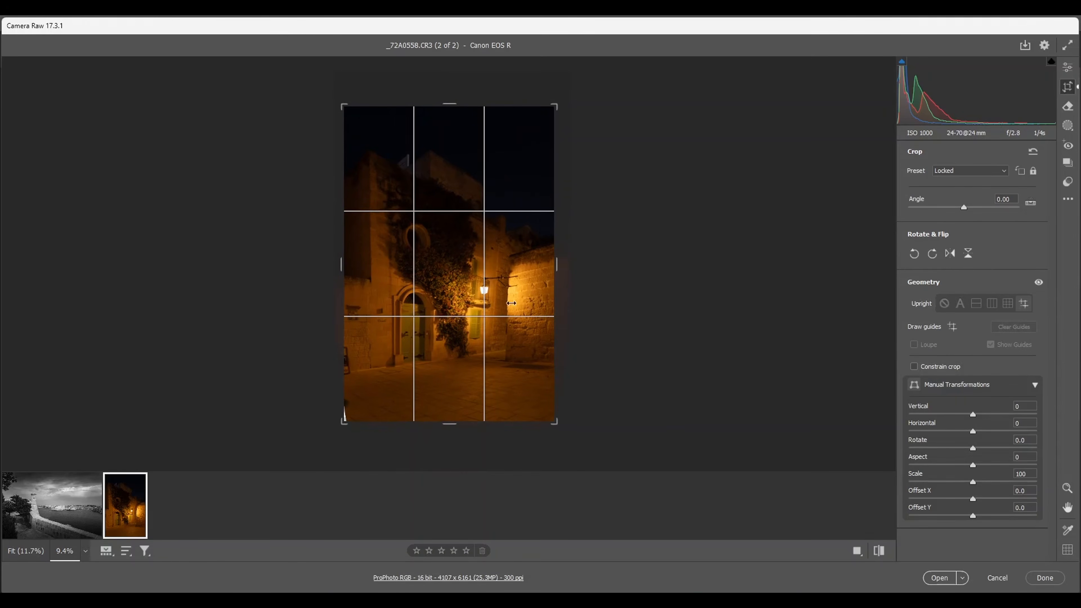
{"action": "left_click_drag", "start_coordinate": [341, 271], "coordinate": [344, 271]}
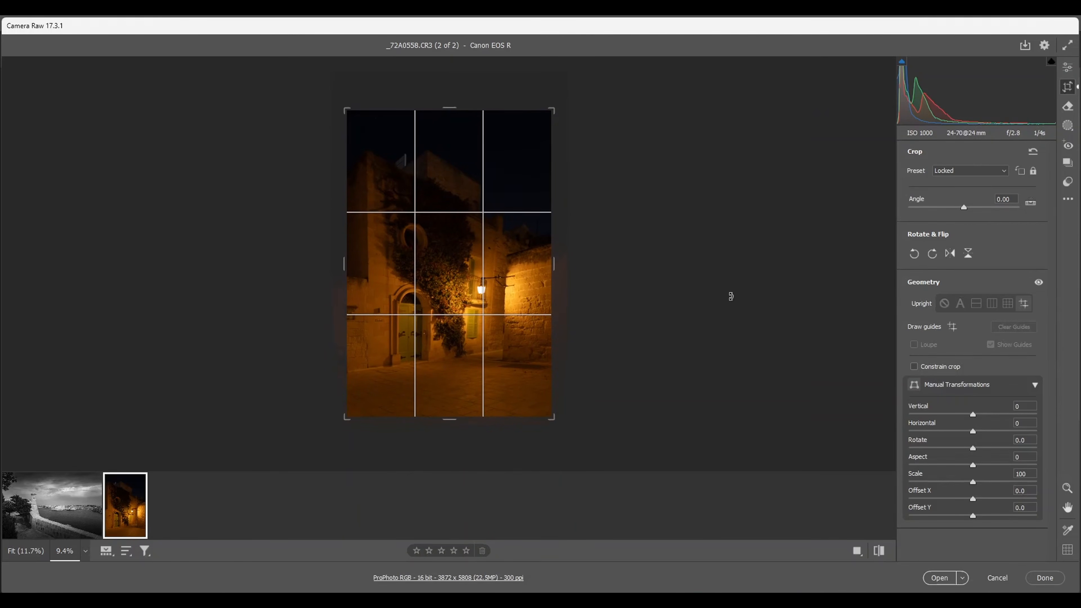
{"action": "left_click", "coordinate": [1070, 69]}
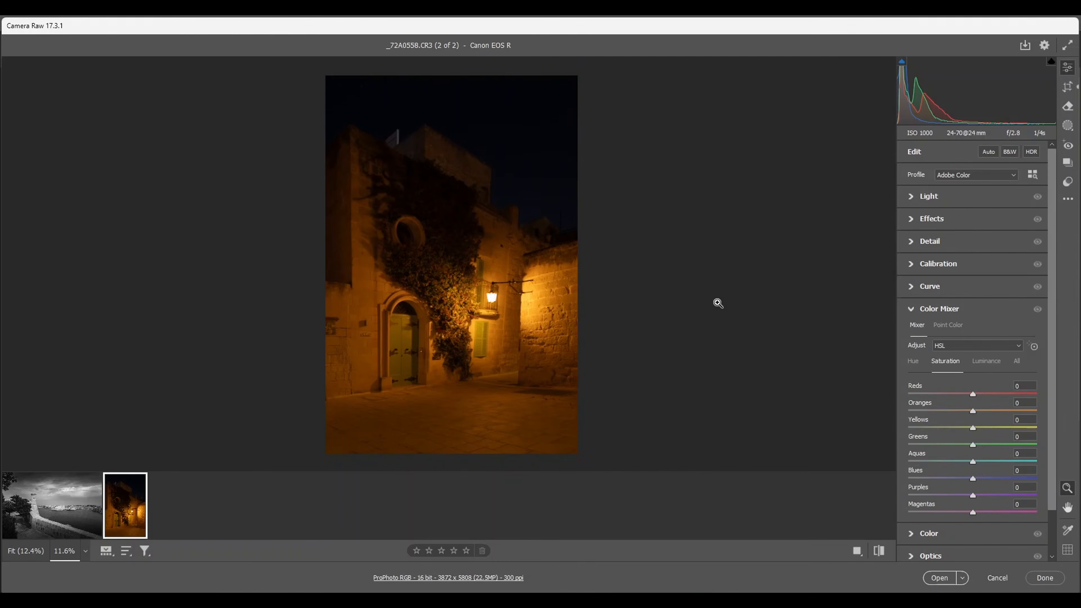
Brighten the night photo's dark areas by setting Shadows to +40 and Blacks to +25
{"action": "left_click", "coordinate": [912, 197]}
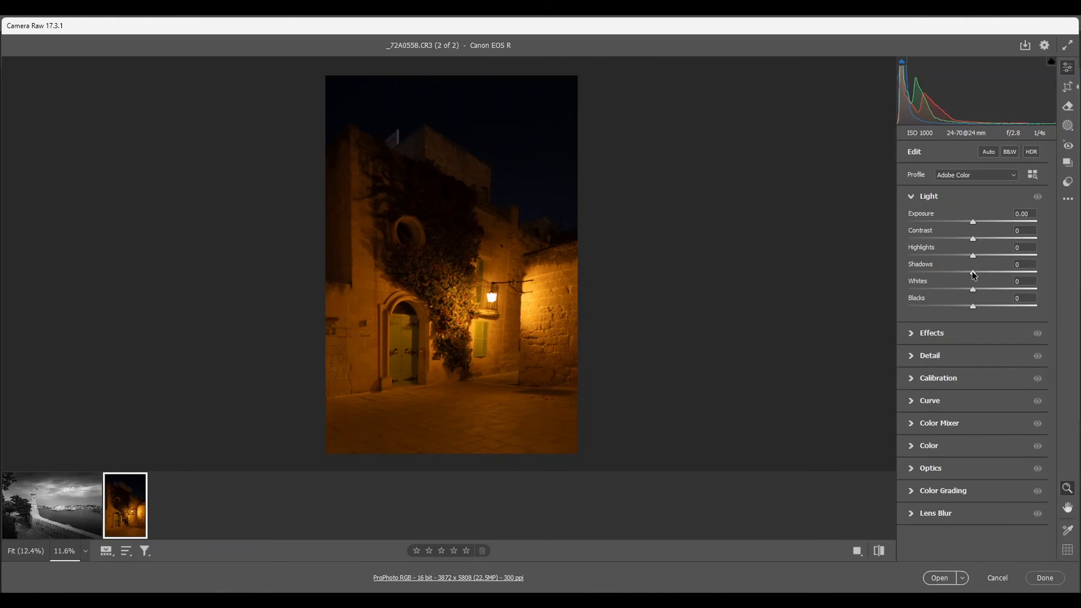
{"action": "left_click_drag", "start_coordinate": [972, 272], "coordinate": [999, 273]}
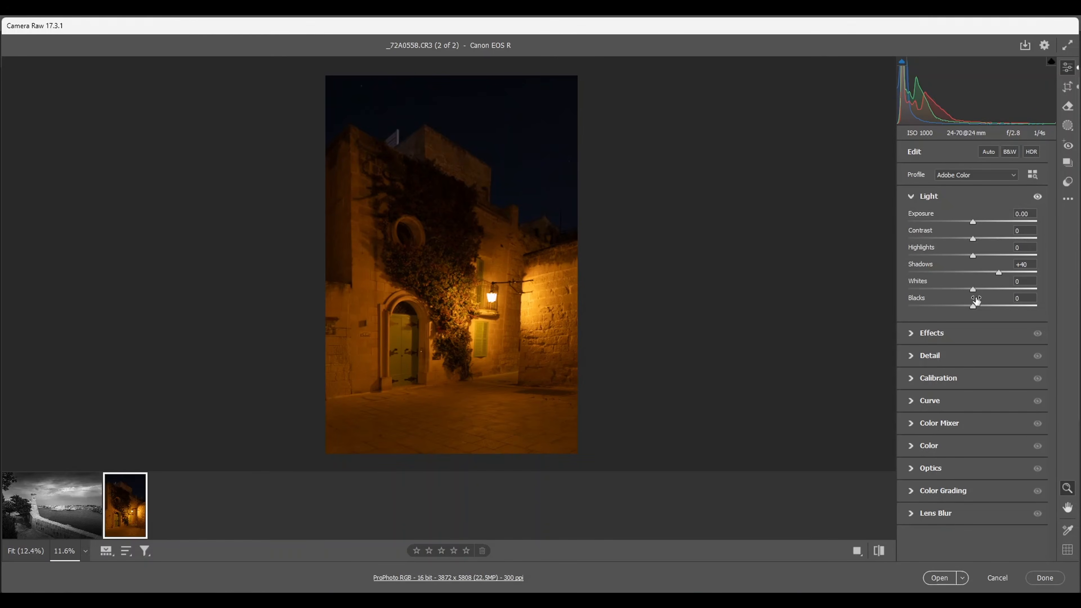
{"action": "left_click_drag", "start_coordinate": [974, 306], "coordinate": [991, 308]}
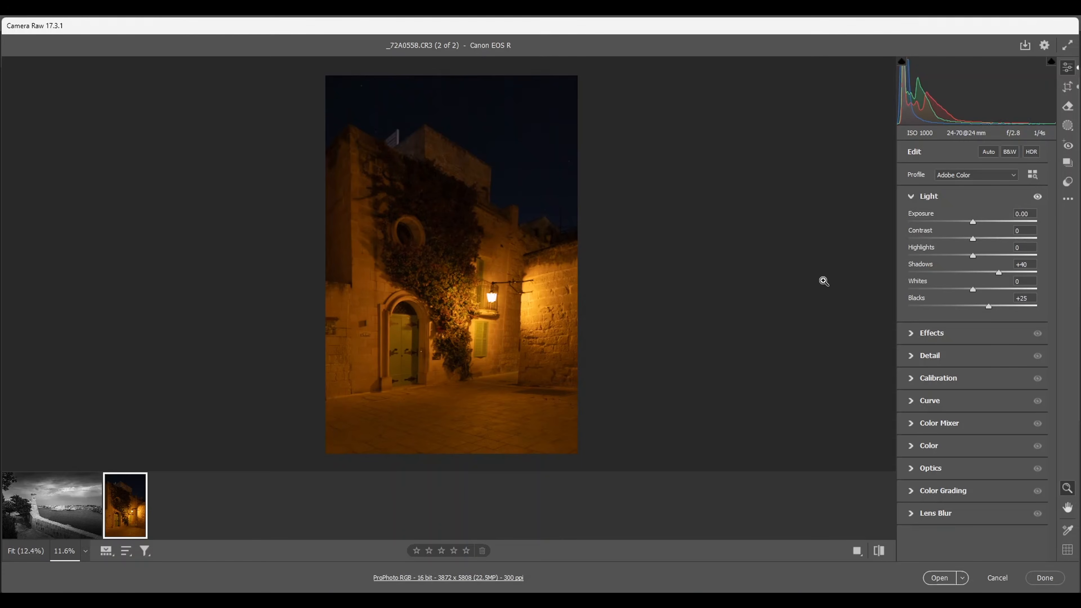
Set the night photo's Texture to +6 and raise Clarity and Dehaze slightly
{"action": "left_click", "coordinate": [910, 333]}
{"action": "left_click_drag", "start_coordinate": [974, 247], "coordinate": [978, 248]}
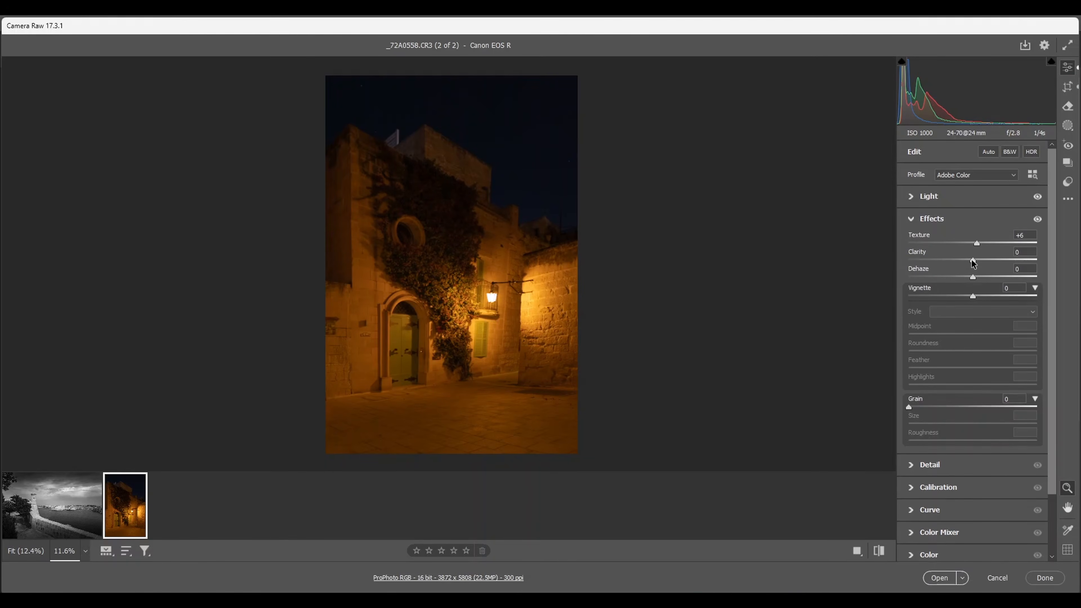
{"action": "left_click_drag", "start_coordinate": [971, 259], "coordinate": [974, 259]}
{"action": "left_click_drag", "start_coordinate": [973, 277], "coordinate": [976, 277]}
Sharpen the night photo with amount 49, Radius 0.5, Detail 100 and Masking 34, and convert it to black and white
{"action": "left_click", "coordinate": [911, 464]}
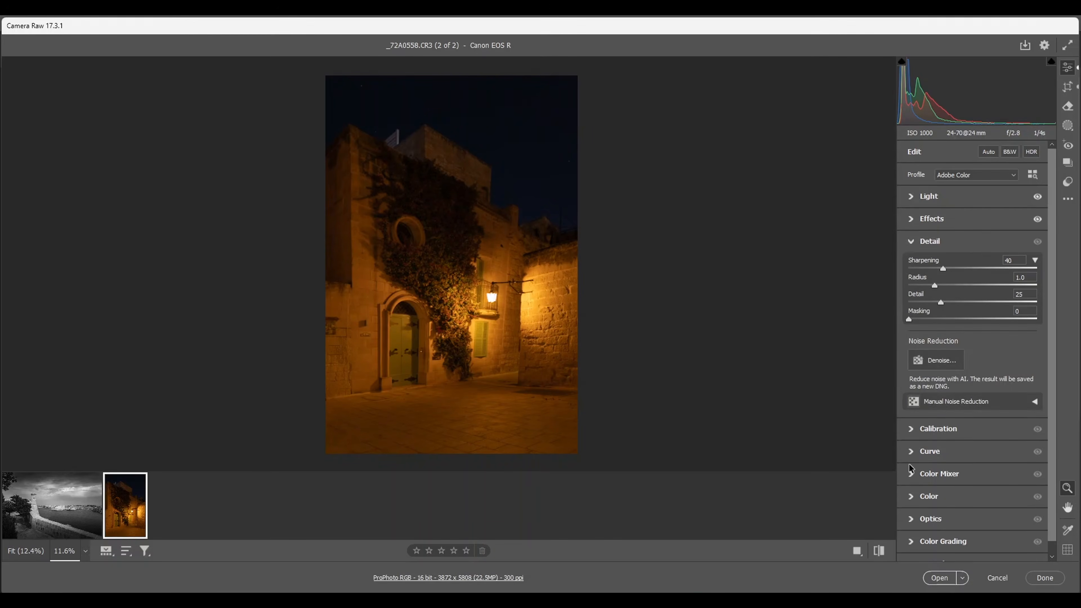
{"action": "left_click_drag", "start_coordinate": [935, 283], "coordinate": [875, 300]}
{"action": "left_click_drag", "start_coordinate": [940, 303], "coordinate": [1060, 304]}
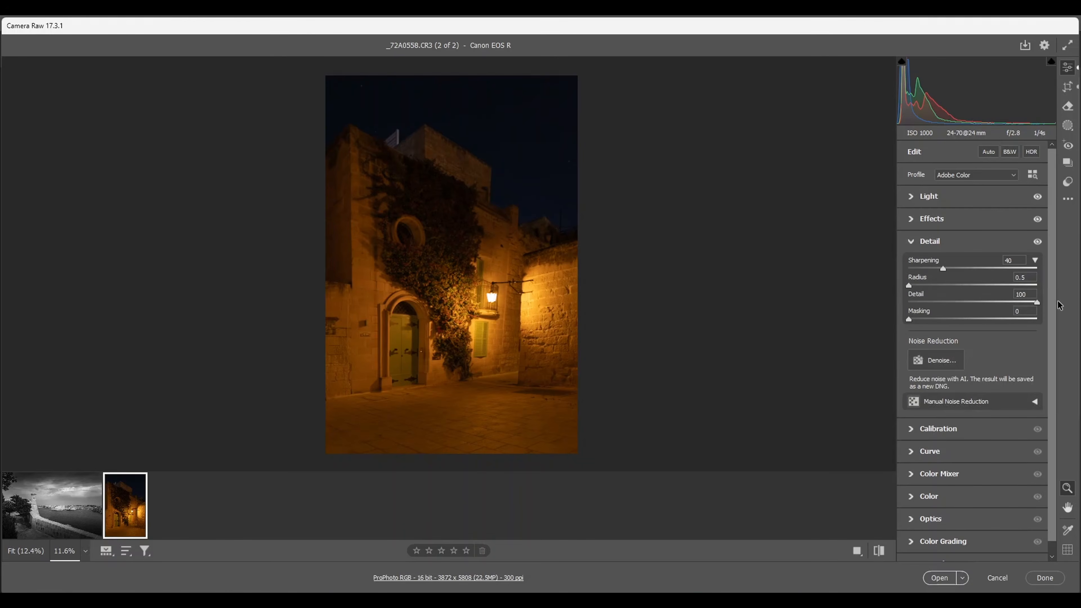
{"action": "left_click", "coordinate": [908, 318], "text": "alt"}
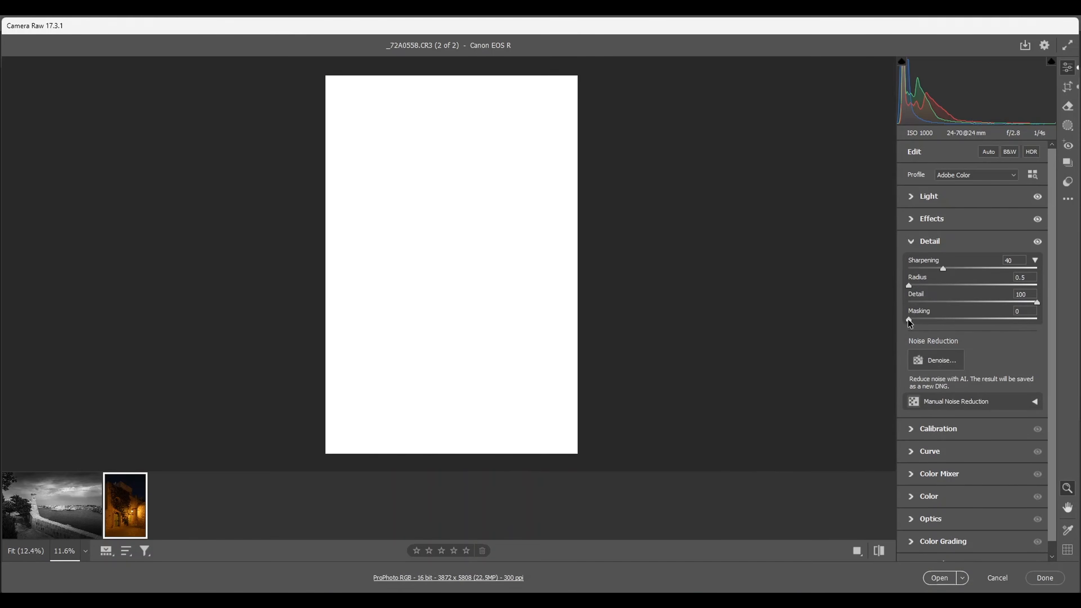
{"action": "left_click_drag", "start_coordinate": [911, 318], "coordinate": [943, 320]}
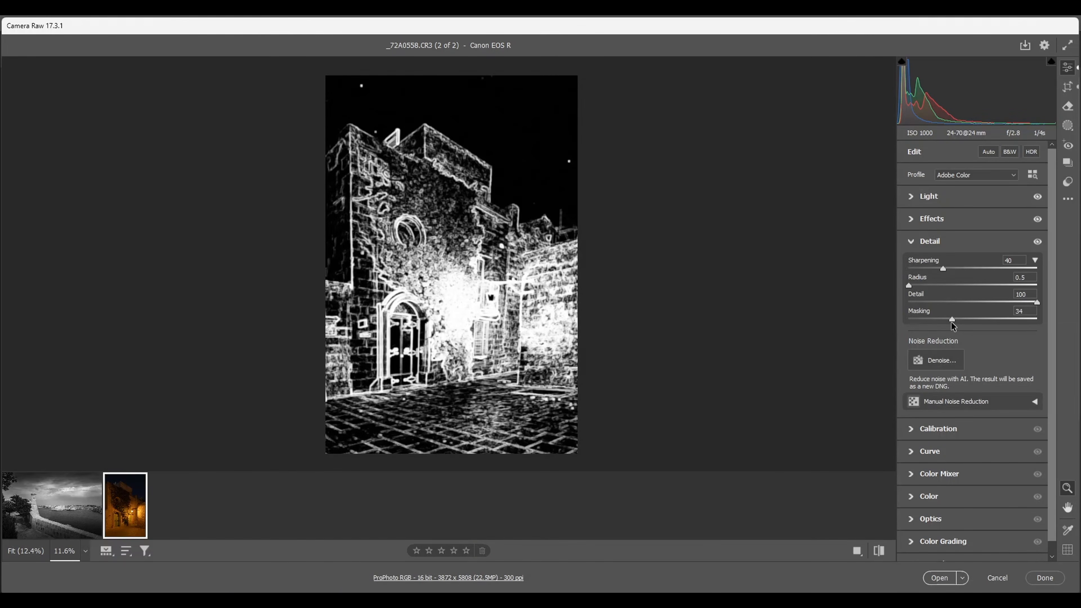
{"action": "left_click_drag", "start_coordinate": [950, 322], "coordinate": [950, 322]}
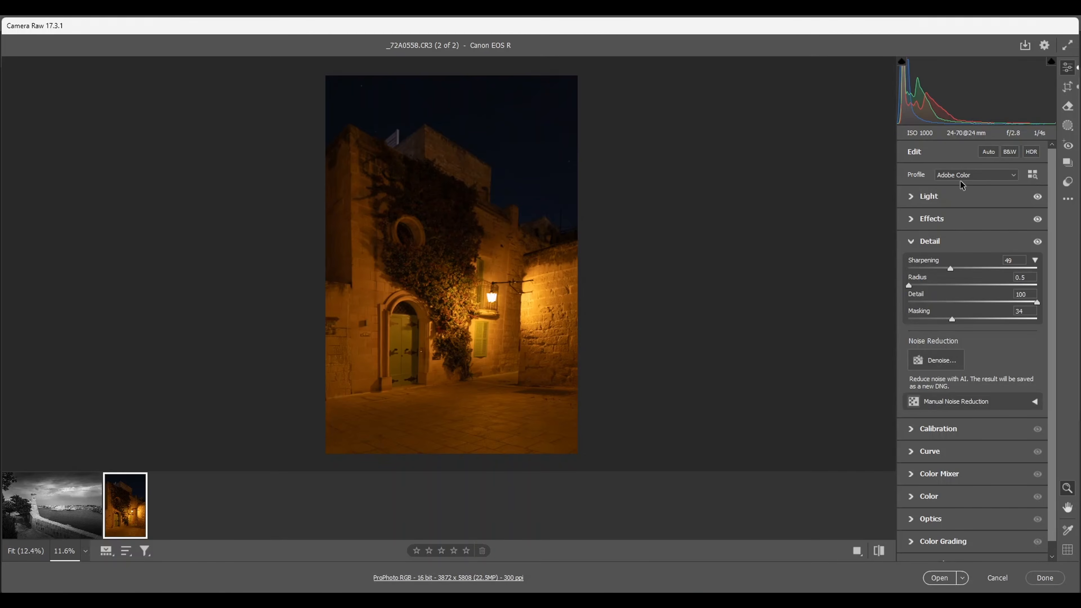
{"action": "left_click", "coordinate": [1010, 154]}
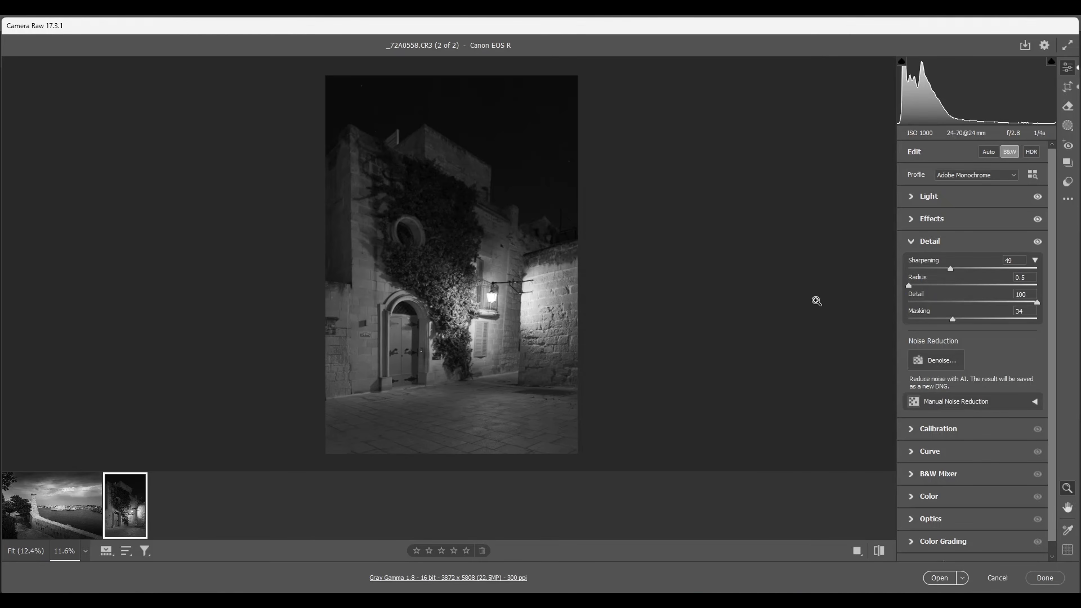
Create a Landscape mask of the sky and darken it with Exposure -0.50
{"action": "left_click", "coordinate": [1067, 126]}
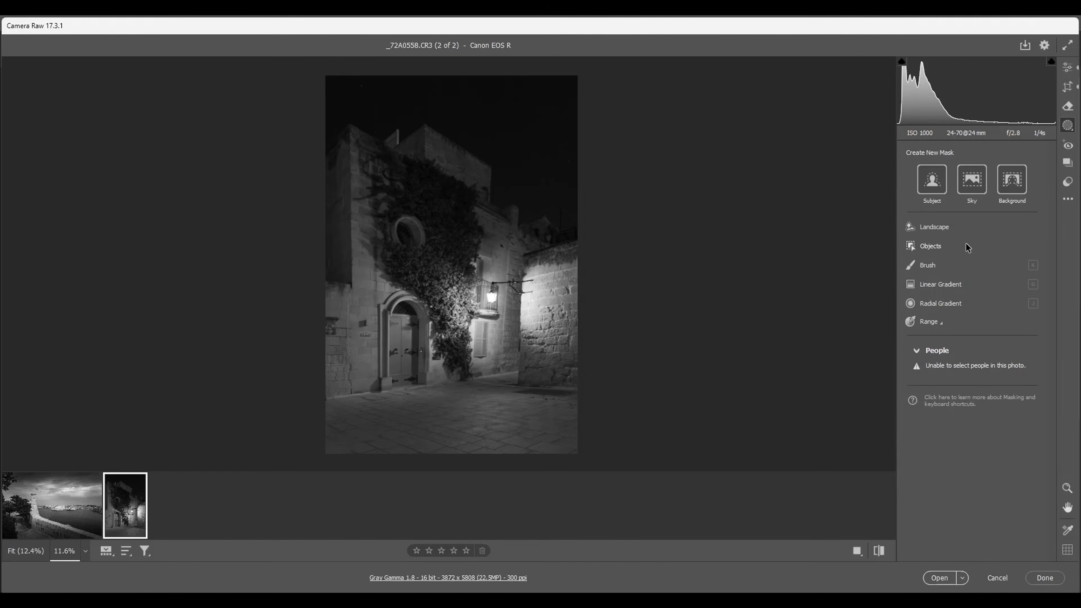
{"action": "left_click", "coordinate": [926, 226]}
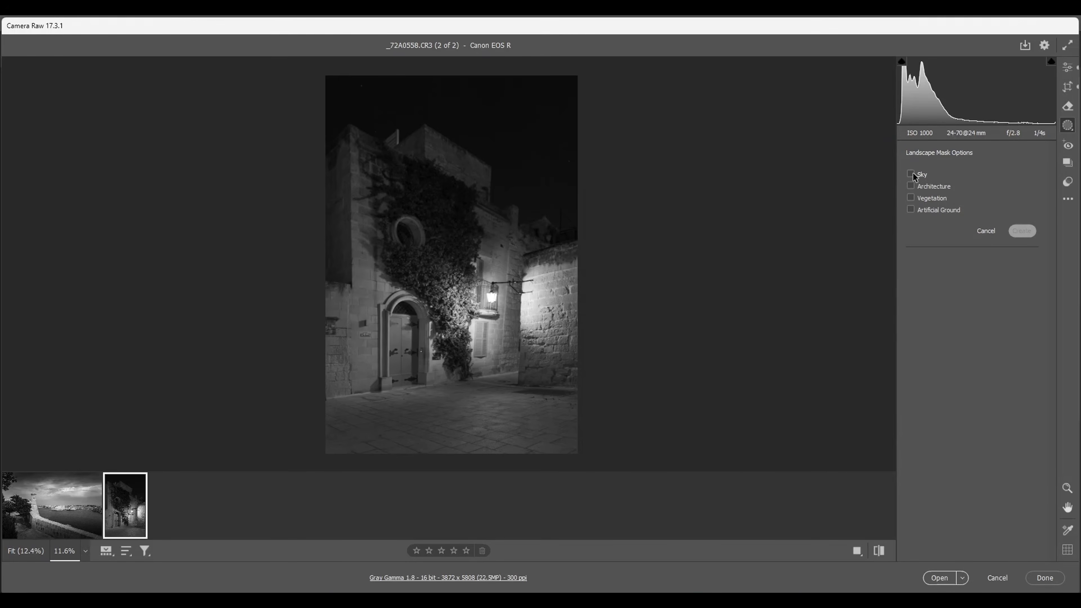
{"action": "mouse_move", "coordinate": [910, 173]}
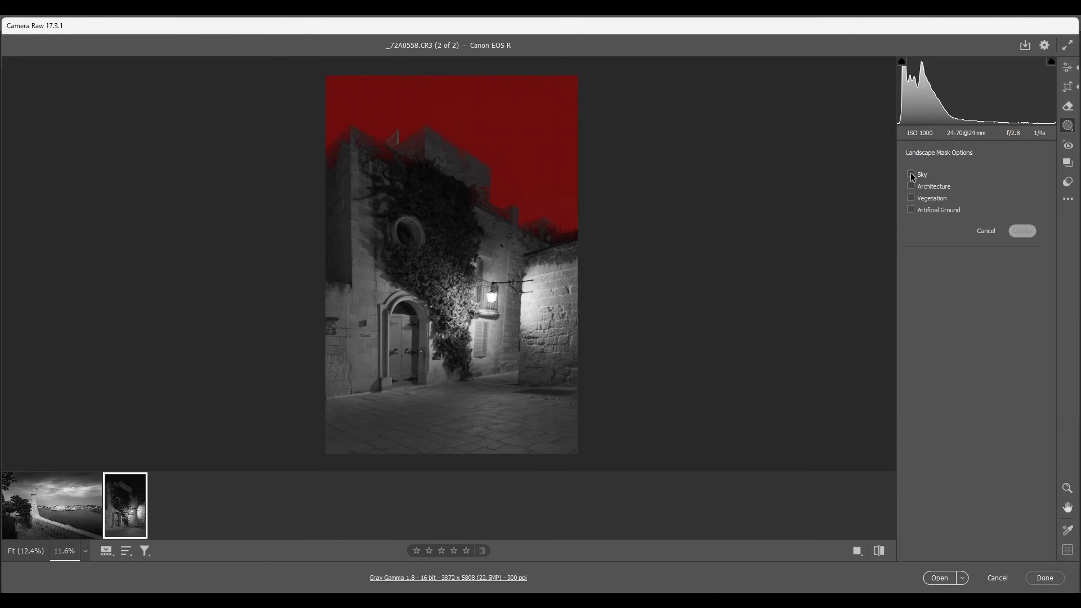
{"action": "left_click", "coordinate": [910, 174]}
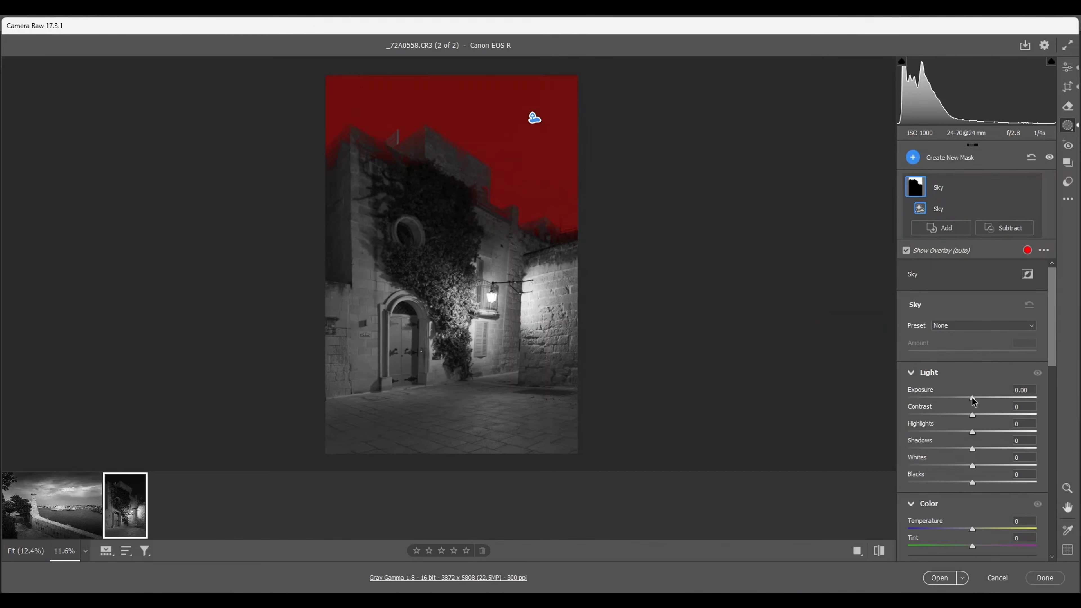
{"action": "left_click_drag", "start_coordinate": [973, 400], "coordinate": [963, 398]}
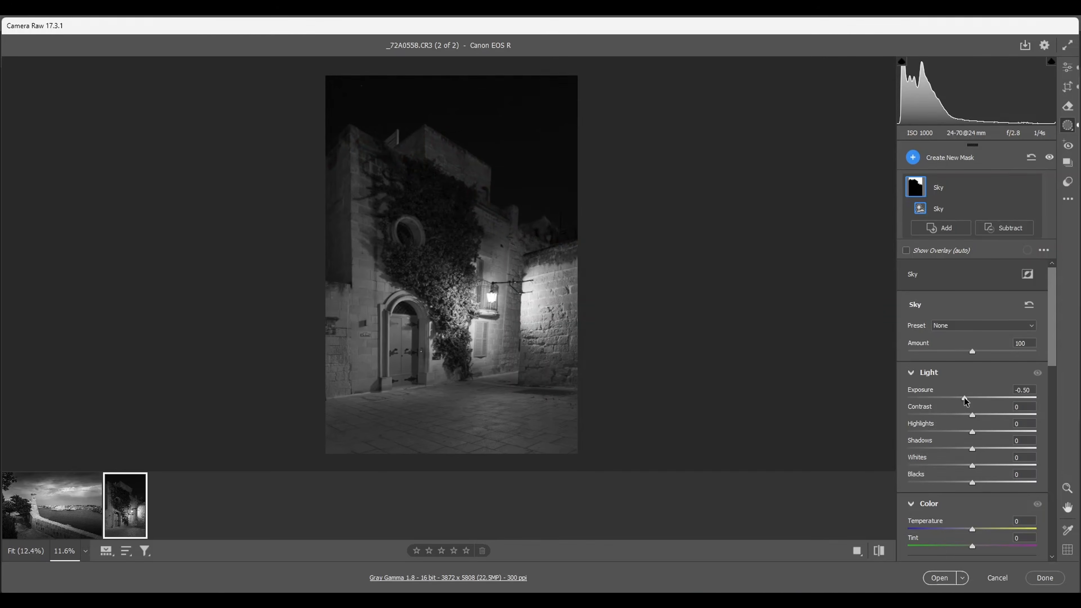
Create a Landscape mask of the vegetation and brighten it with Shadows +47 and Exposure +0.20
{"action": "left_click", "coordinate": [914, 159]}
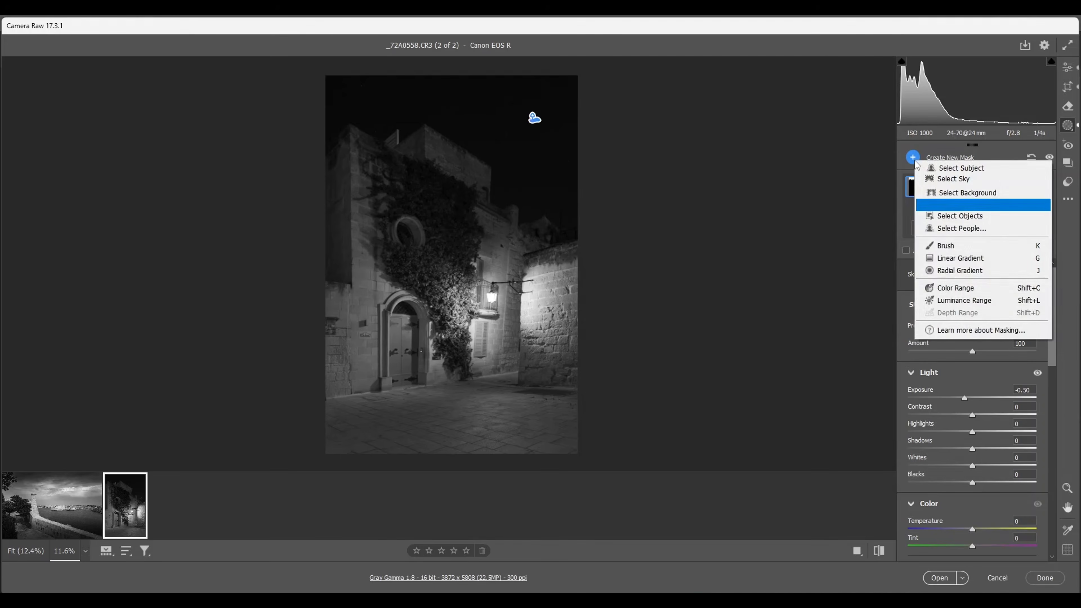
{"action": "left_click", "coordinate": [953, 178]}
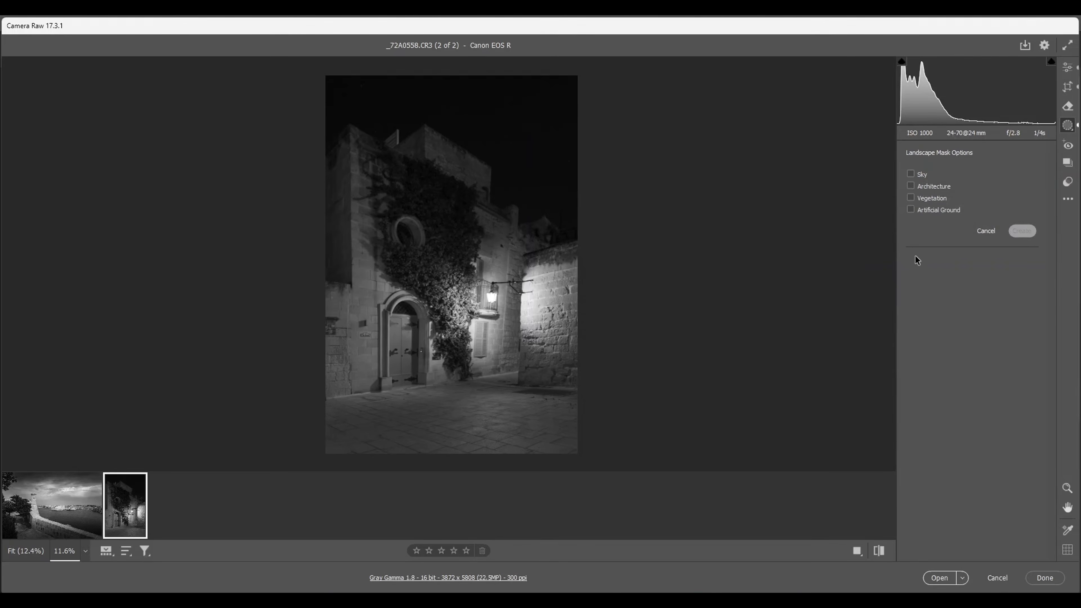
{"action": "left_click", "coordinate": [910, 197]}
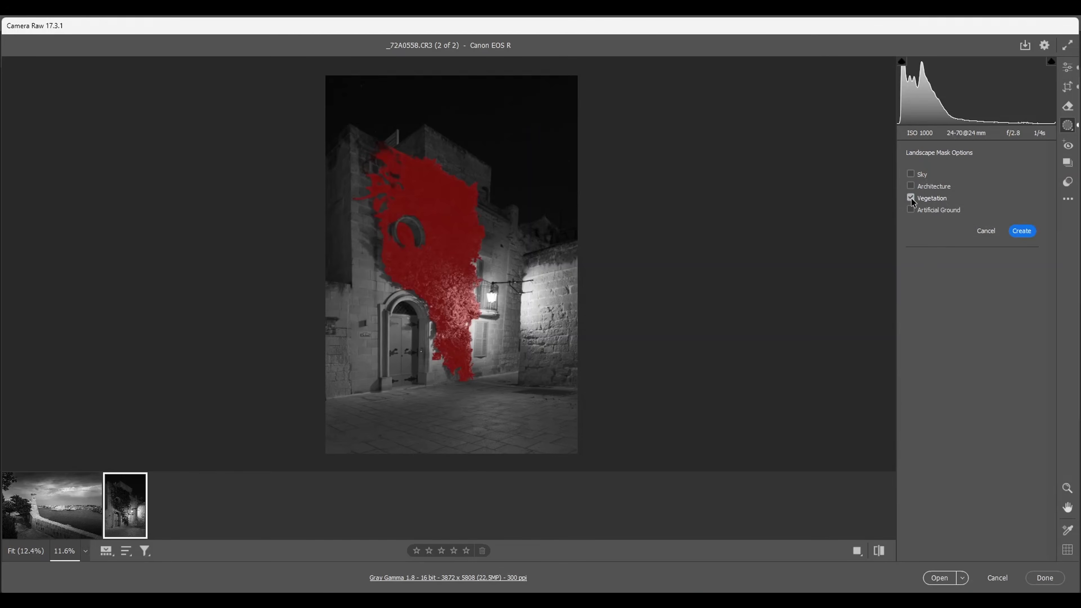
{"action": "left_click", "coordinate": [1016, 232]}
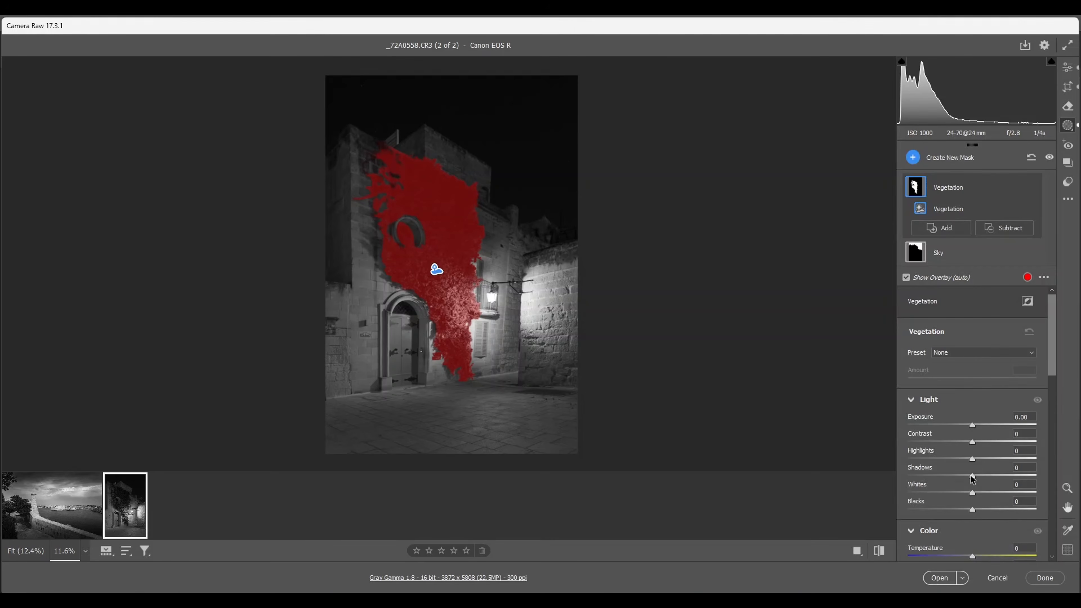
{"action": "left_click_drag", "start_coordinate": [971, 476], "coordinate": [1000, 480]}
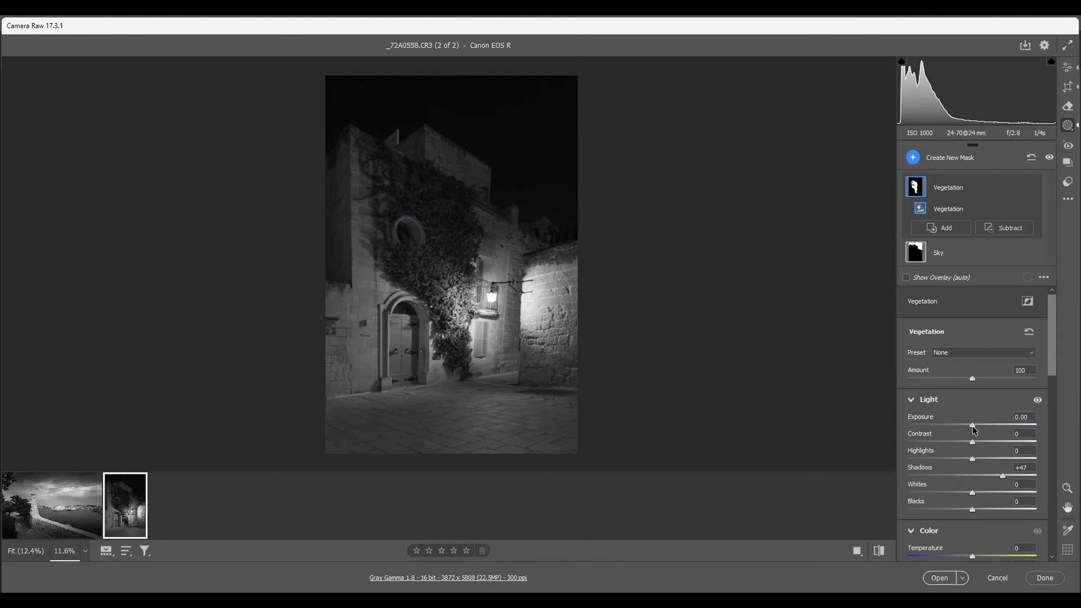
{"action": "left_click_drag", "start_coordinate": [973, 426], "coordinate": [976, 427]}
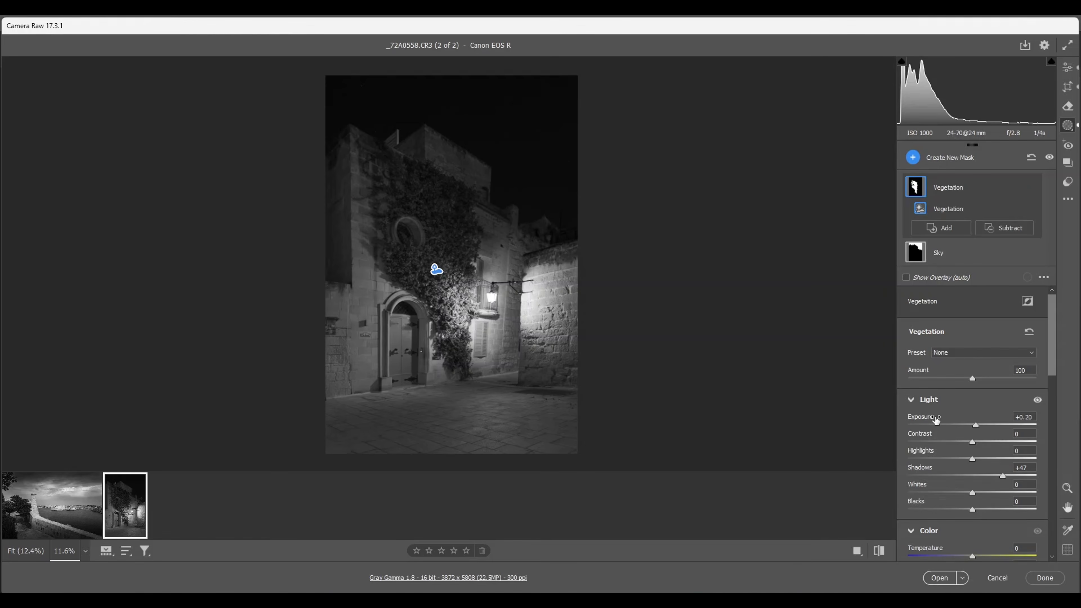
Add a linear gradient mask rising from the photo's bottom edge over the pavement, with Exposure -0.95
{"action": "left_click", "coordinate": [913, 158]}
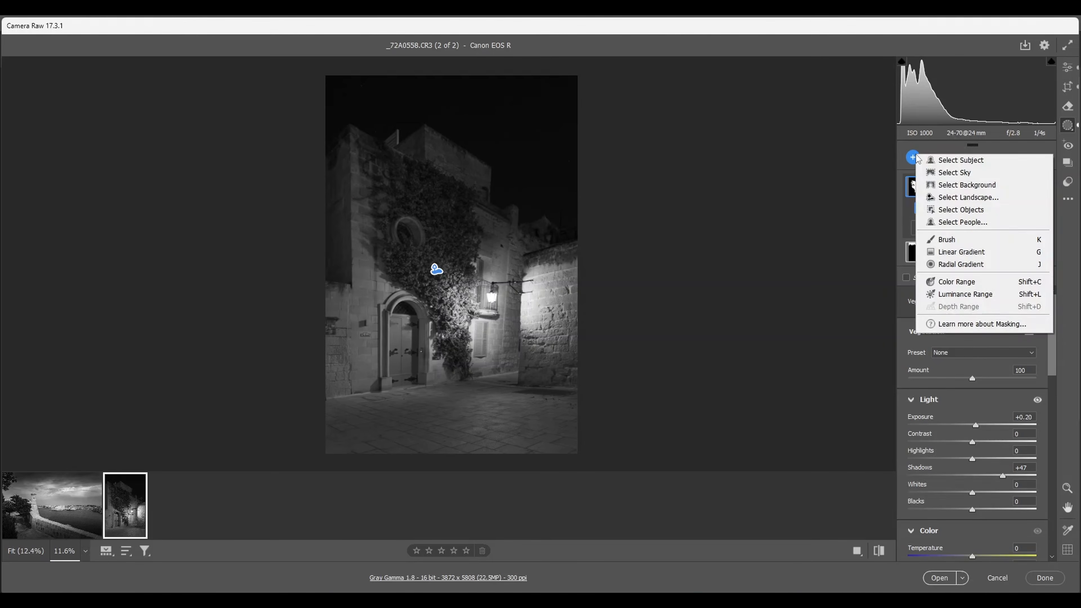
{"action": "left_click", "coordinate": [949, 254]}
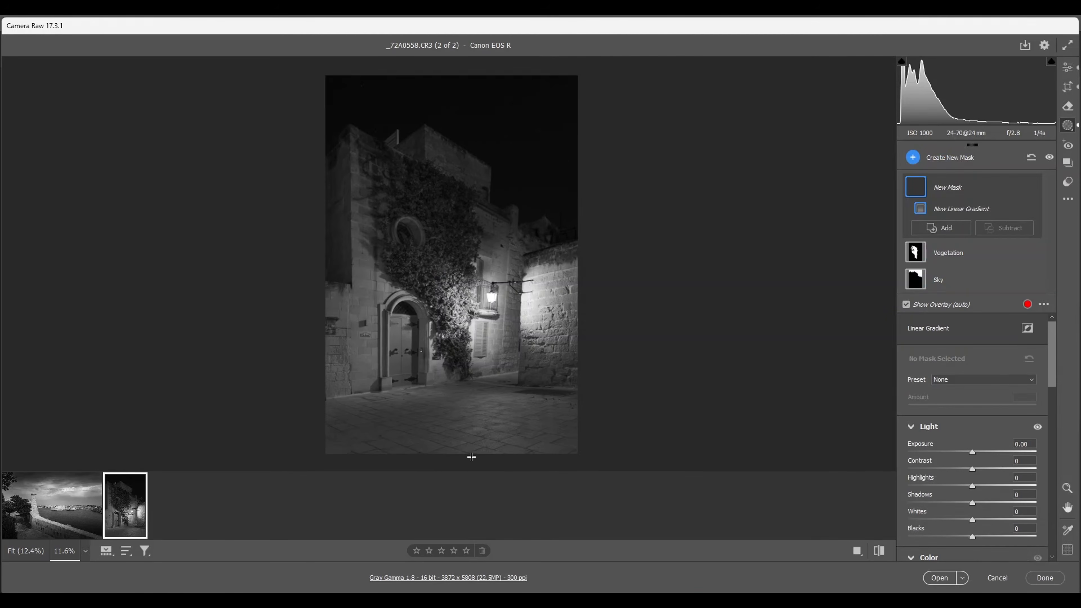
{"action": "left_click_drag", "start_coordinate": [450, 457], "coordinate": [450, 398]}
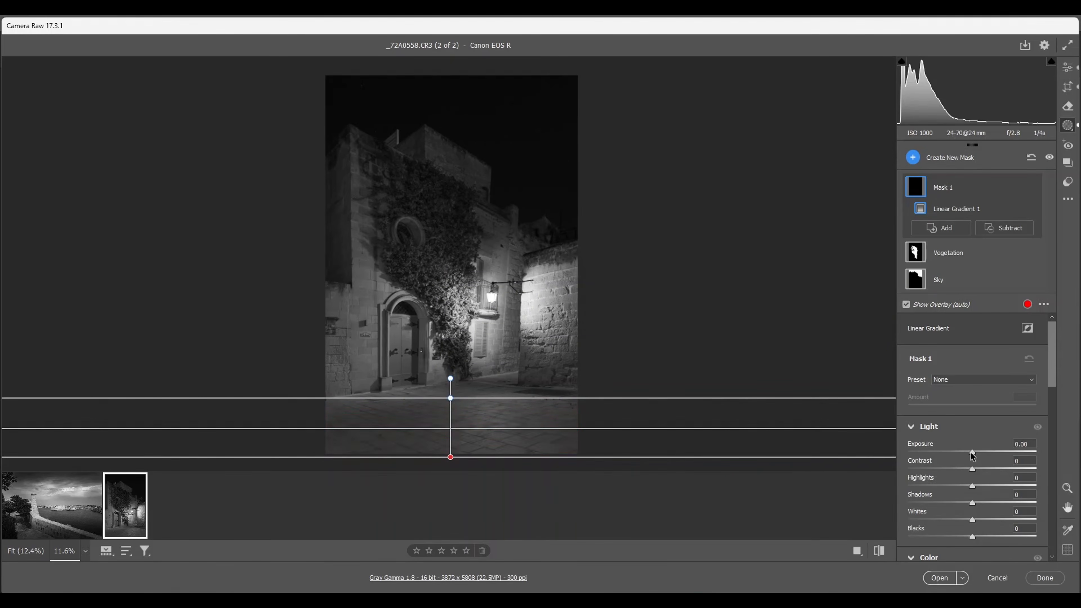
{"action": "left_click_drag", "start_coordinate": [972, 451], "coordinate": [956, 451]}
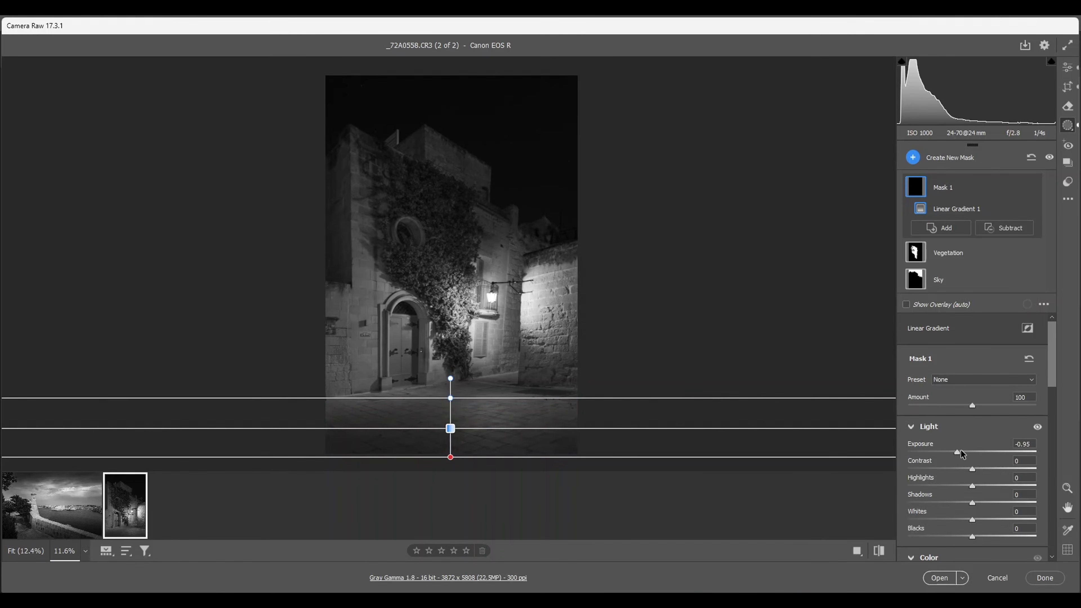
Add an upright oval radial gradient mask centred on the wall lantern, with Exposure +0.25
{"action": "left_click", "coordinate": [912, 158]}
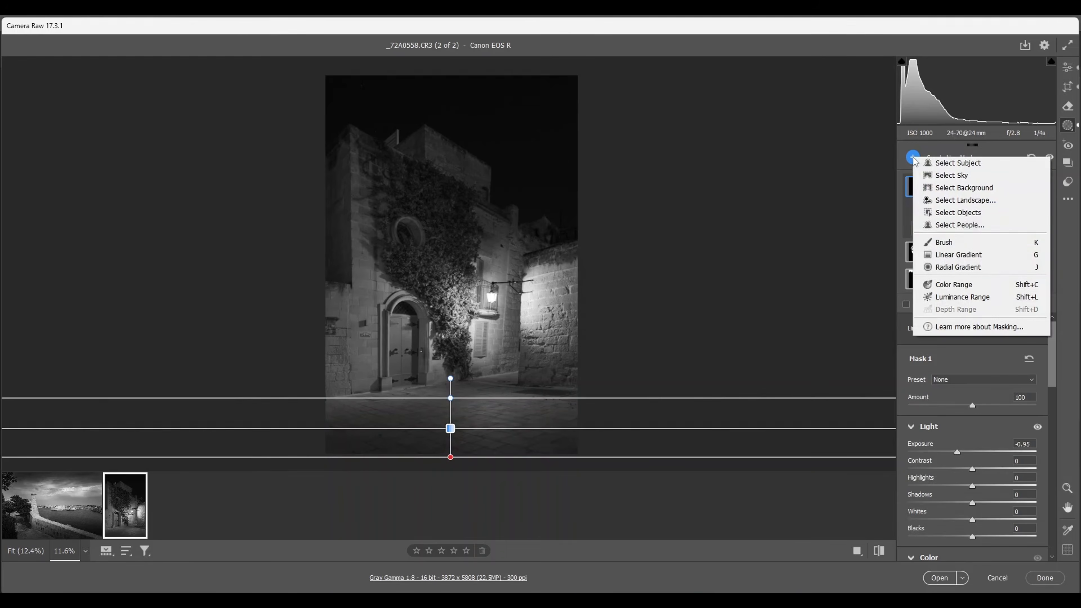
{"action": "left_click", "coordinate": [948, 269]}
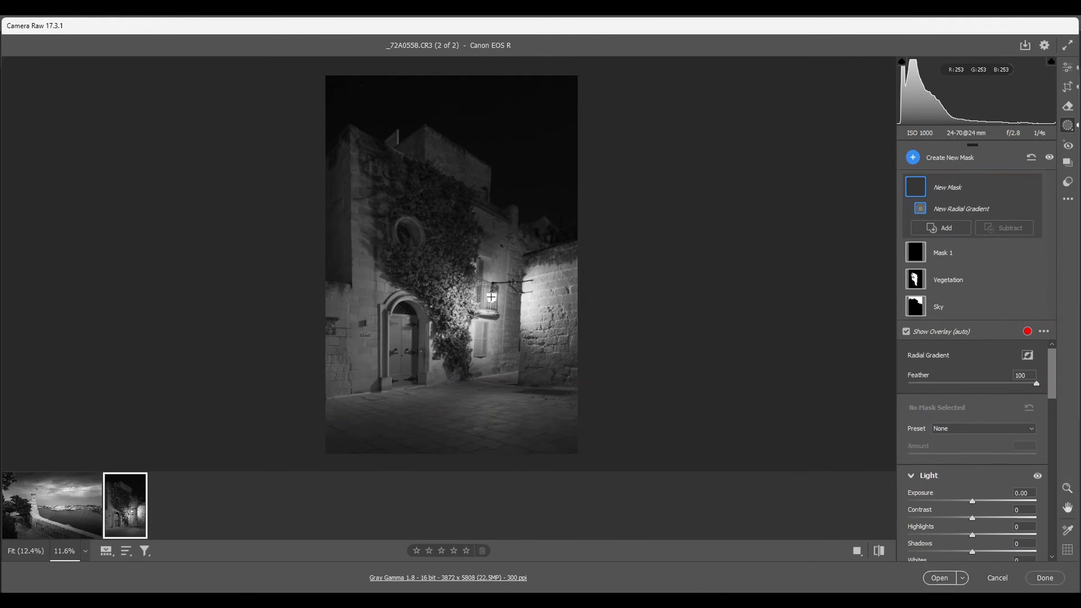
{"action": "left_click_drag", "start_coordinate": [491, 297], "coordinate": [528, 351]}
{"action": "left_click_drag", "start_coordinate": [532, 351], "coordinate": [538, 359]}
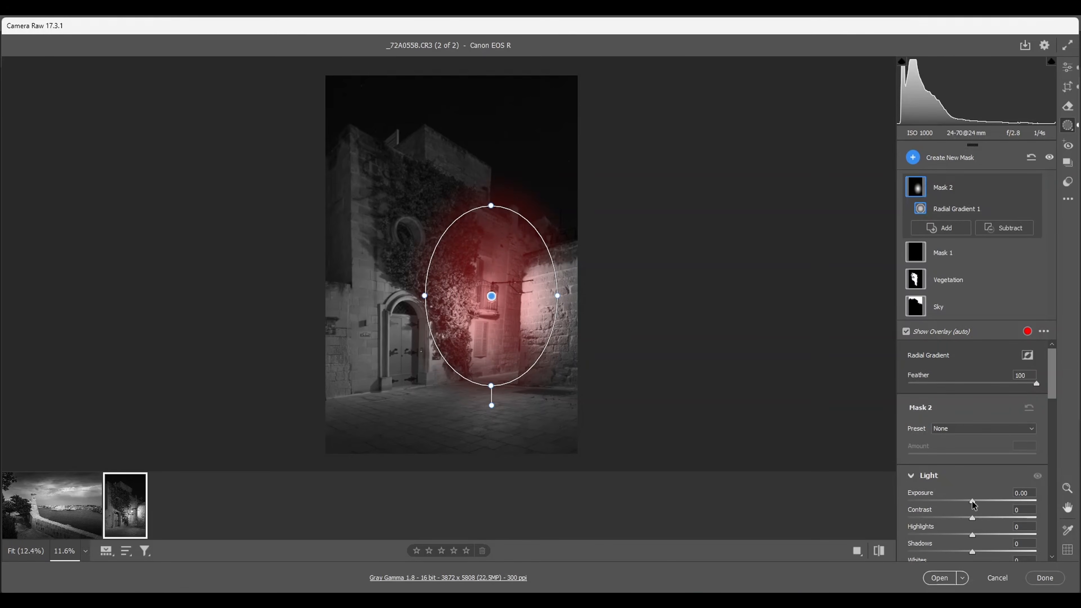
{"action": "left_click_drag", "start_coordinate": [973, 504], "coordinate": [976, 505]}
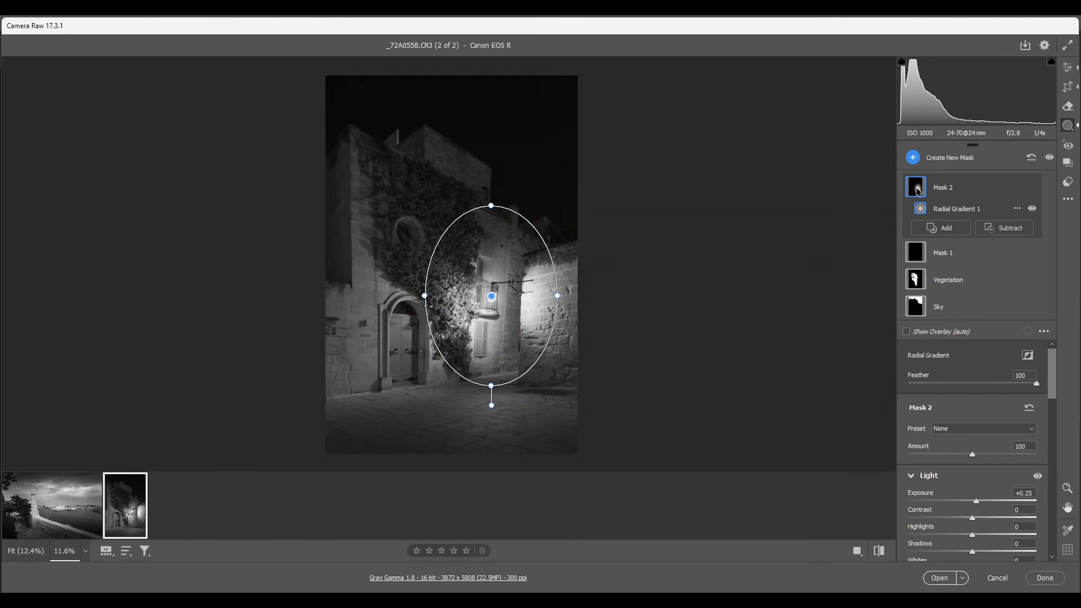
Add a wide, flat radial gradient mask over the lit pavement below the lantern, with Exposure +0.90
{"action": "left_click", "coordinate": [913, 158]}
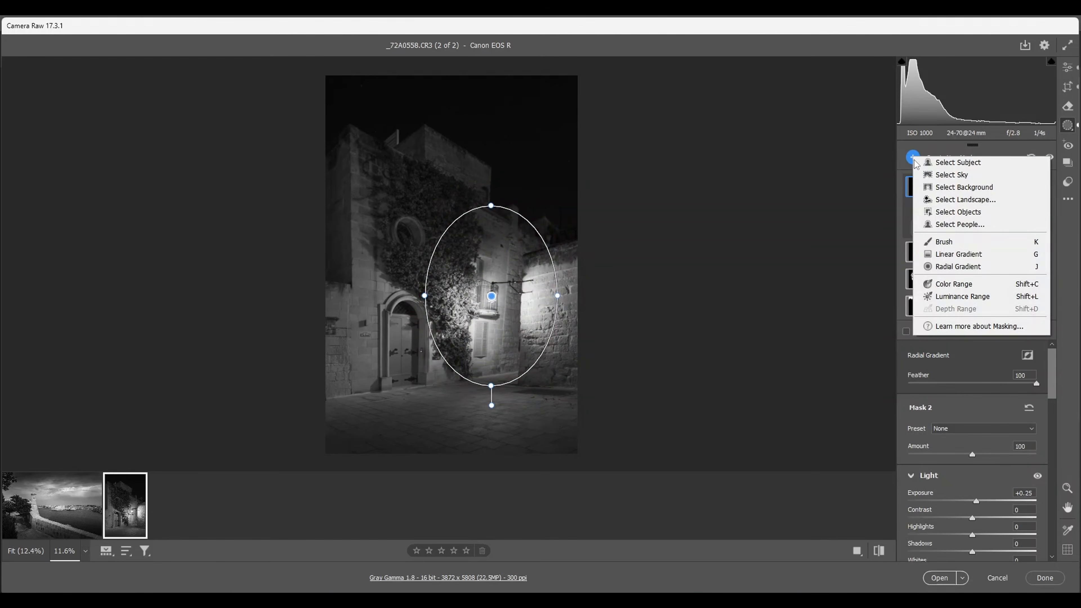
{"action": "left_click", "coordinate": [941, 269]}
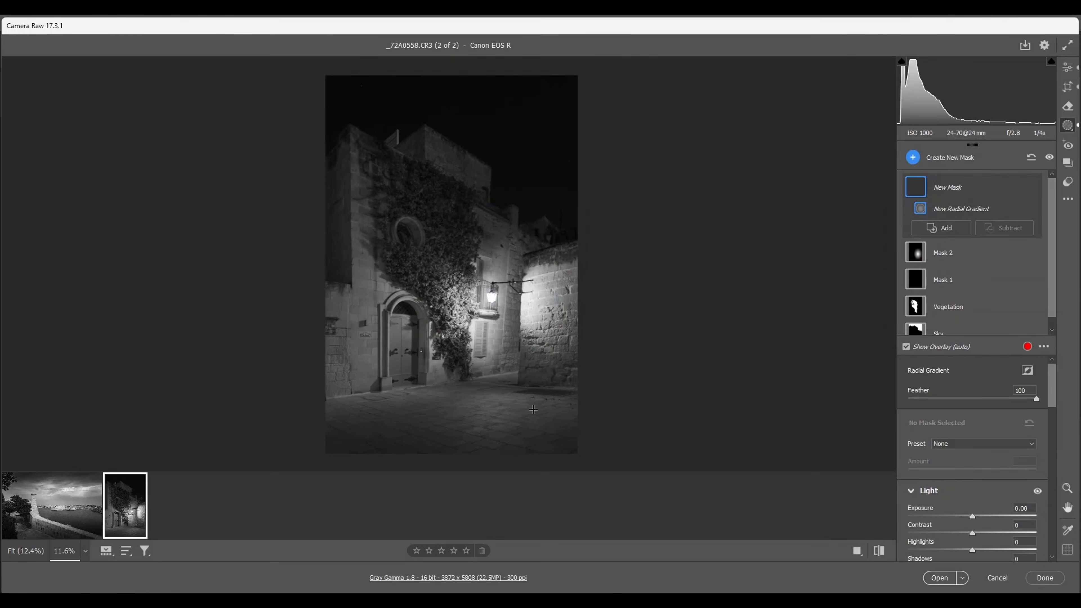
{"action": "left_click_drag", "start_coordinate": [469, 392], "coordinate": [552, 410]}
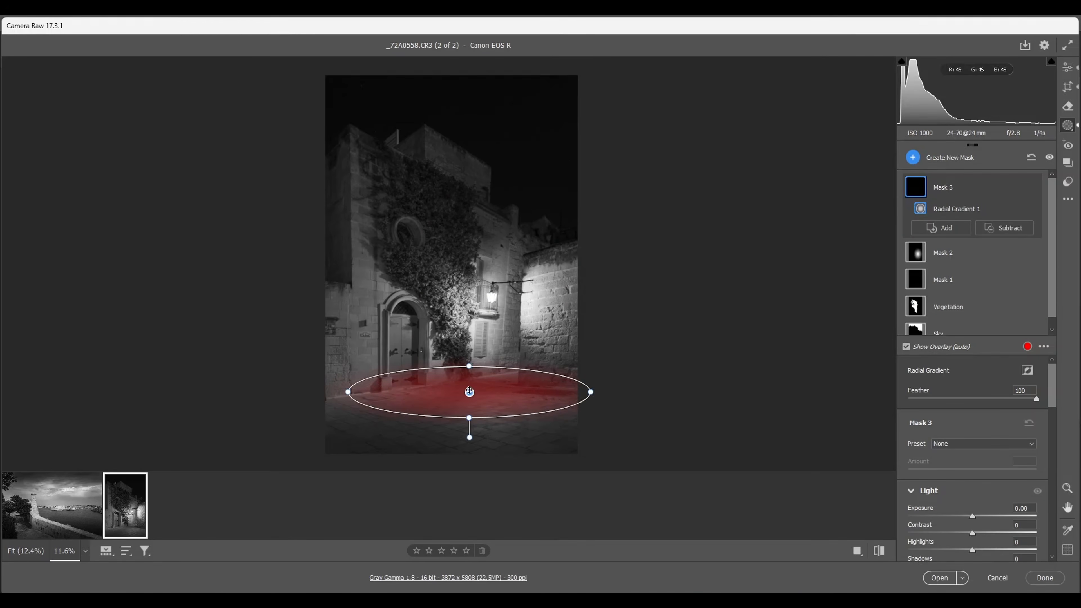
{"action": "left_click_drag", "start_coordinate": [469, 391], "coordinate": [494, 391]}
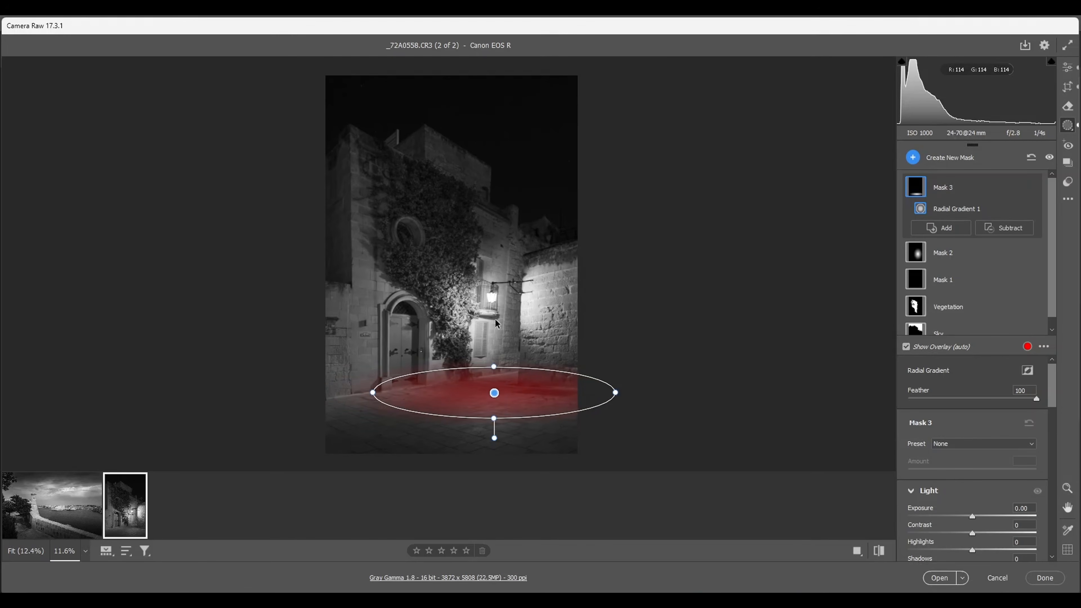
{"action": "left_click_drag", "start_coordinate": [373, 392], "coordinate": [357, 394]}
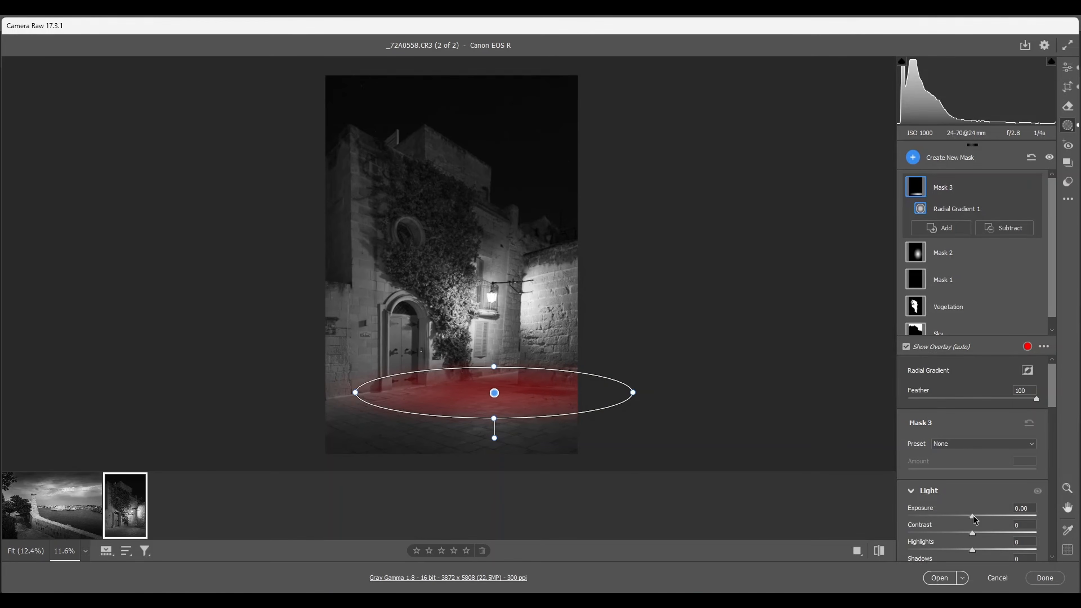
{"action": "left_click_drag", "start_coordinate": [973, 515], "coordinate": [987, 514]}
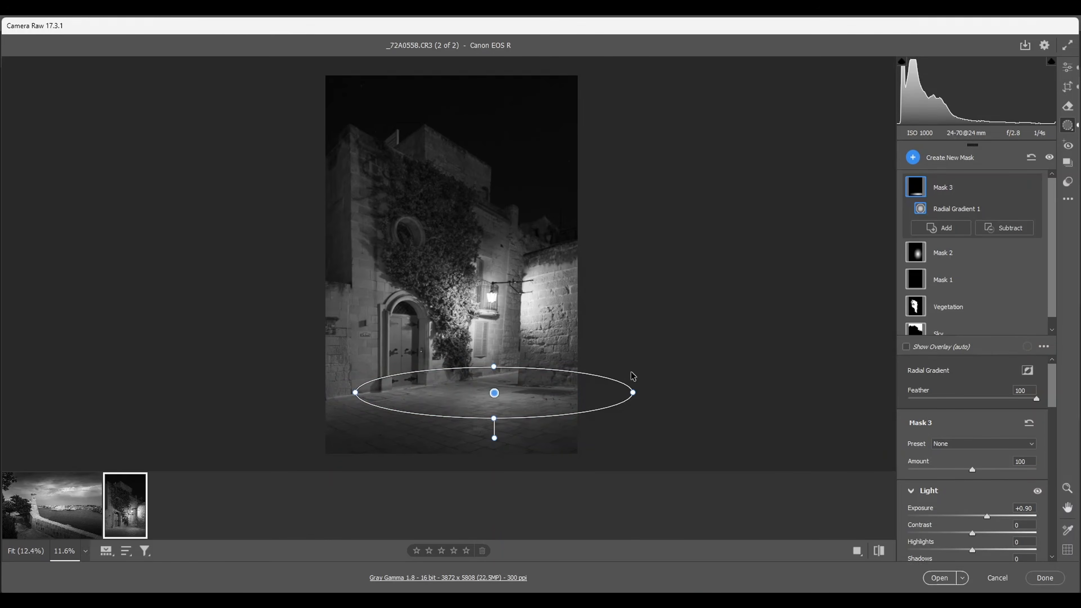
Darken the foreground's linear gradient mask further by setting its Exposure to -1.25
{"action": "left_click", "coordinate": [914, 281]}
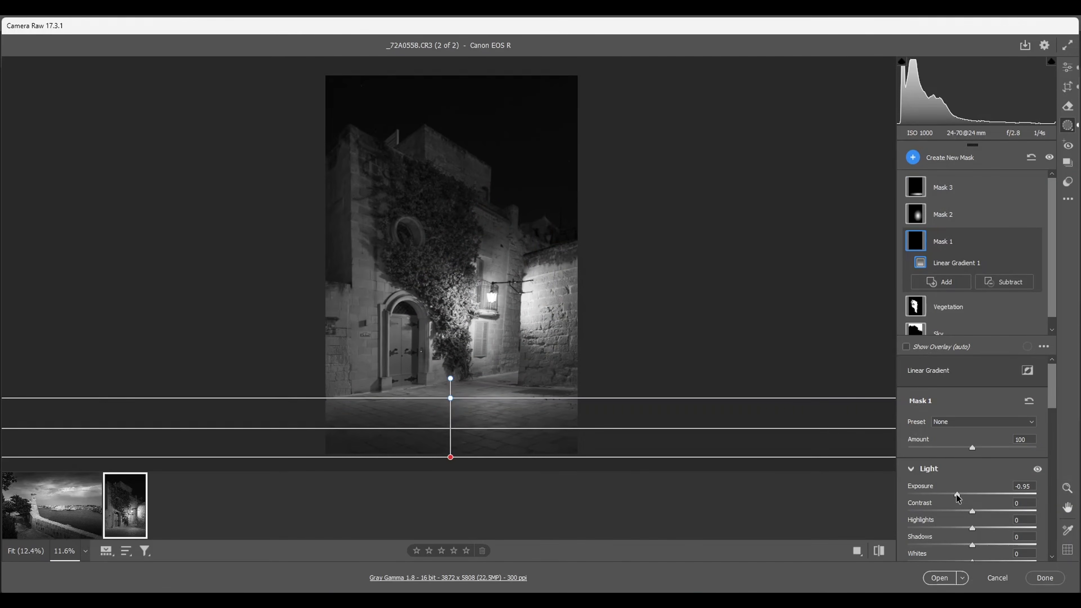
{"action": "left_click_drag", "start_coordinate": [956, 495], "coordinate": [951, 497]}
Add a large upright oval radial gradient mask centred on the photo and nearly filling it, inverted to darken the edges with Exposure -0.45
{"action": "left_click", "coordinate": [912, 157]}
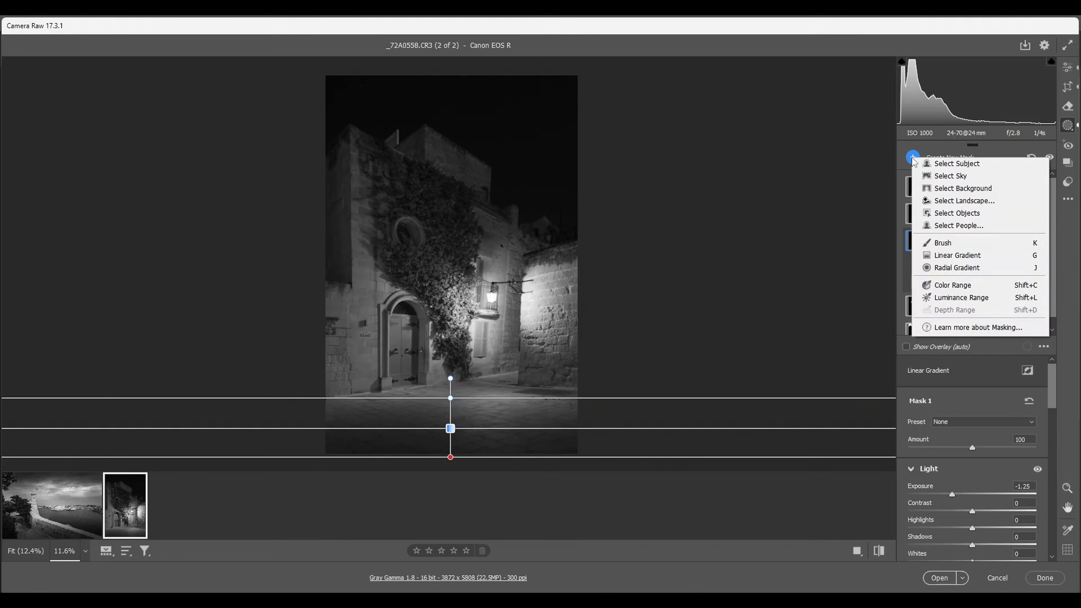
{"action": "left_click", "coordinate": [949, 269]}
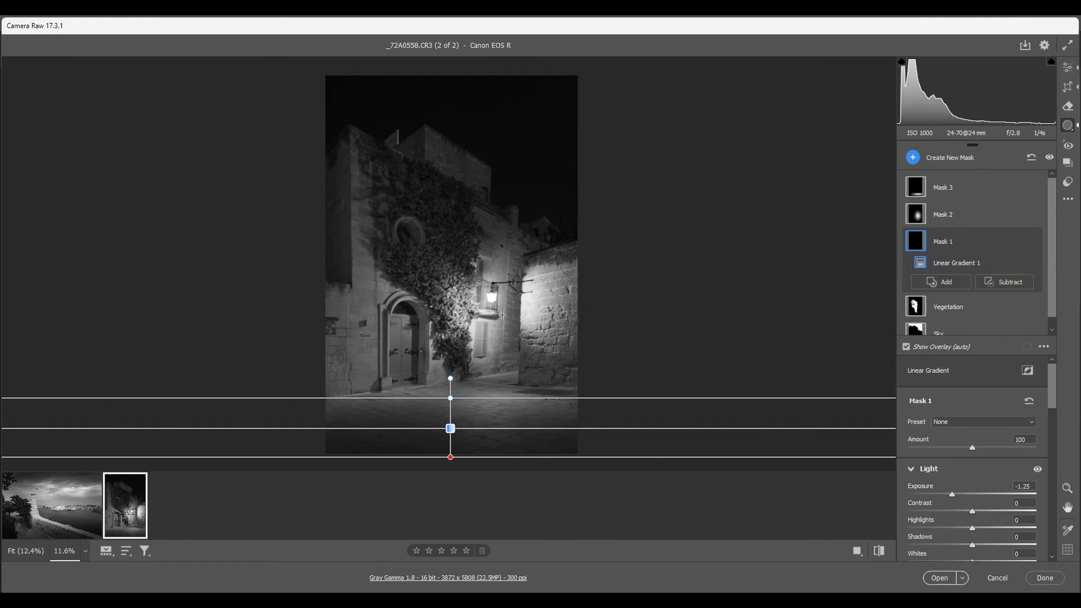
{"action": "left_click_drag", "start_coordinate": [458, 283], "coordinate": [543, 391]}
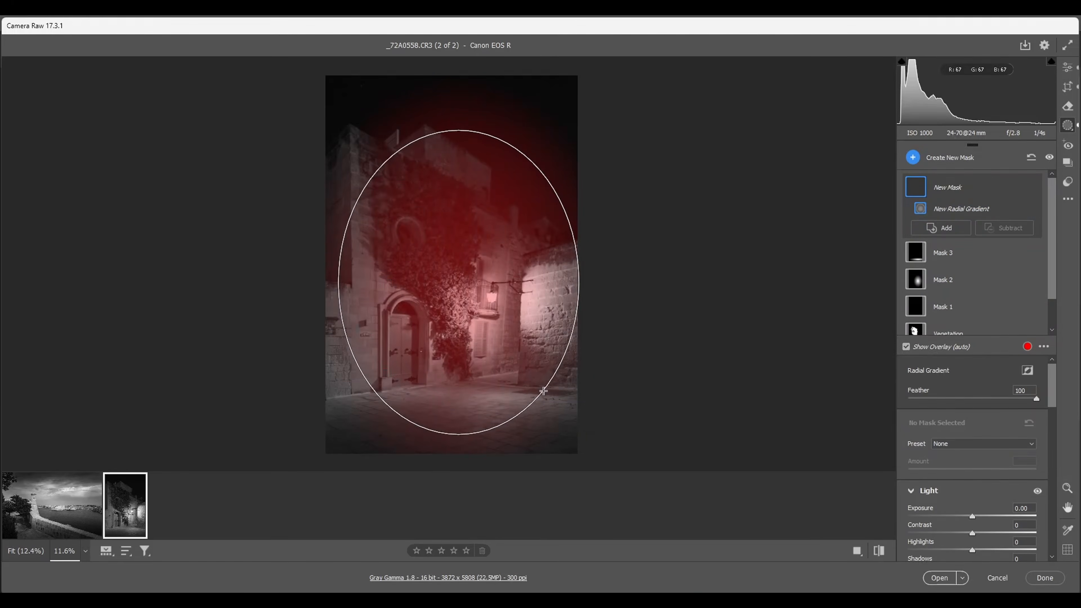
{"action": "left_click_drag", "start_coordinate": [457, 127], "coordinate": [457, 101]}
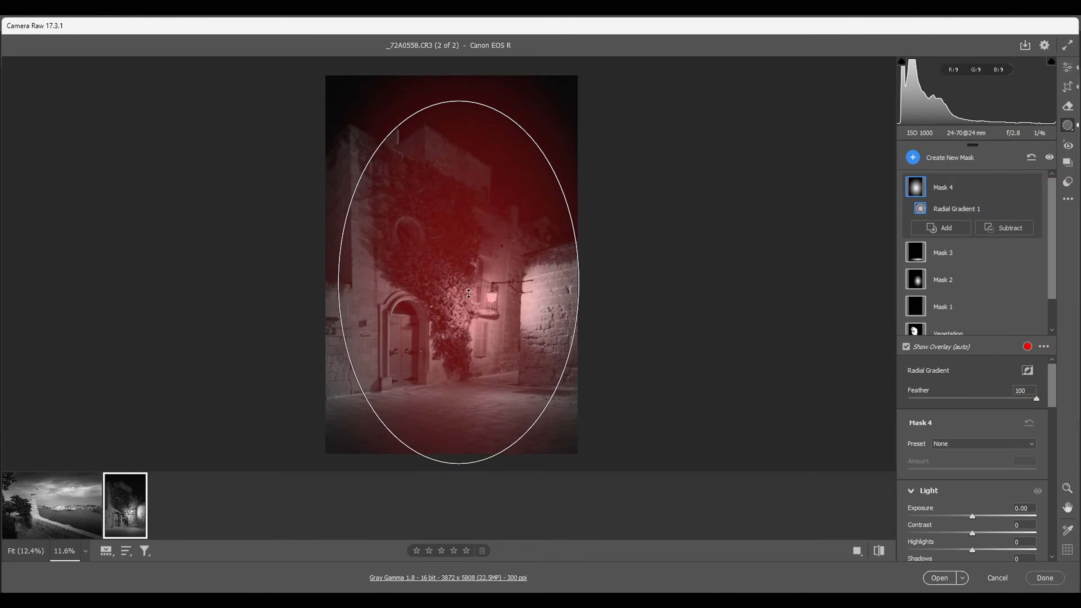
{"action": "left_click_drag", "start_coordinate": [459, 283], "coordinate": [452, 265]}
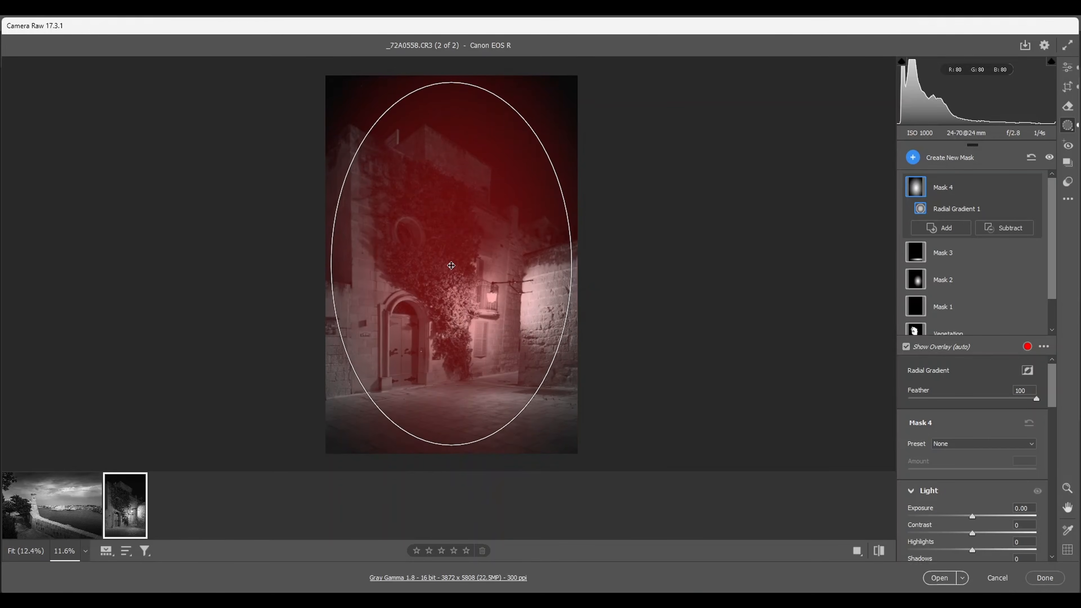
{"action": "left_click_drag", "start_coordinate": [451, 265], "coordinate": [451, 265]}
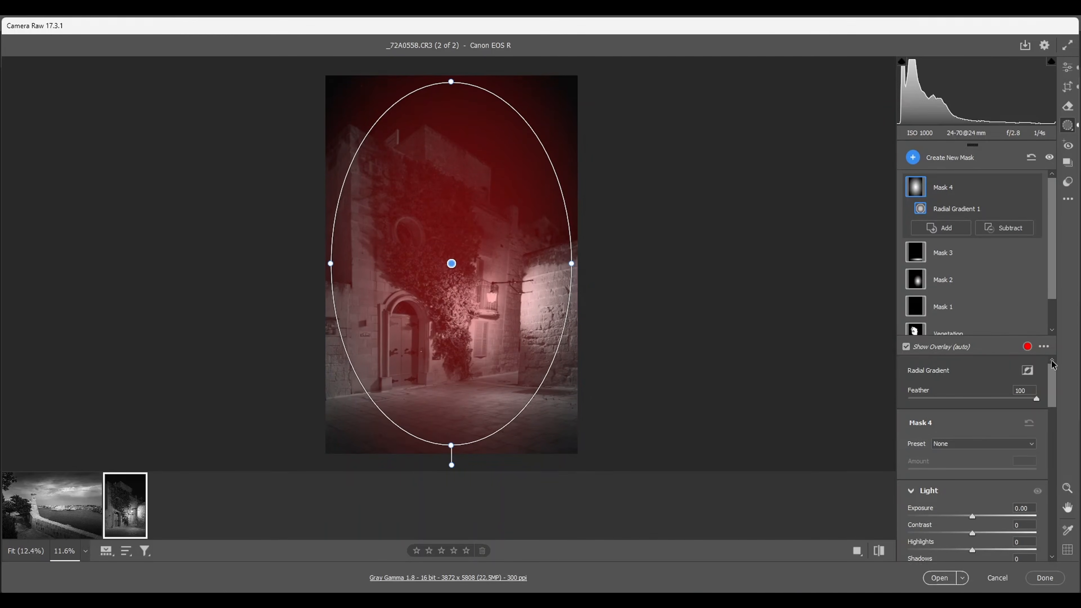
{"action": "left_click", "coordinate": [1027, 373]}
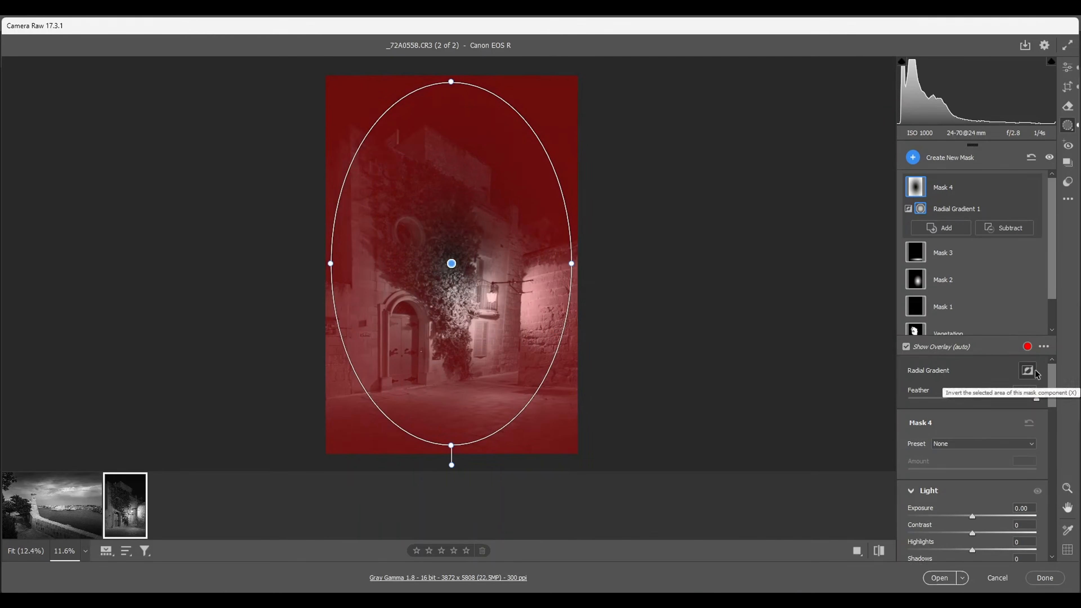
{"action": "left_click_drag", "start_coordinate": [972, 517], "coordinate": [964, 517]}
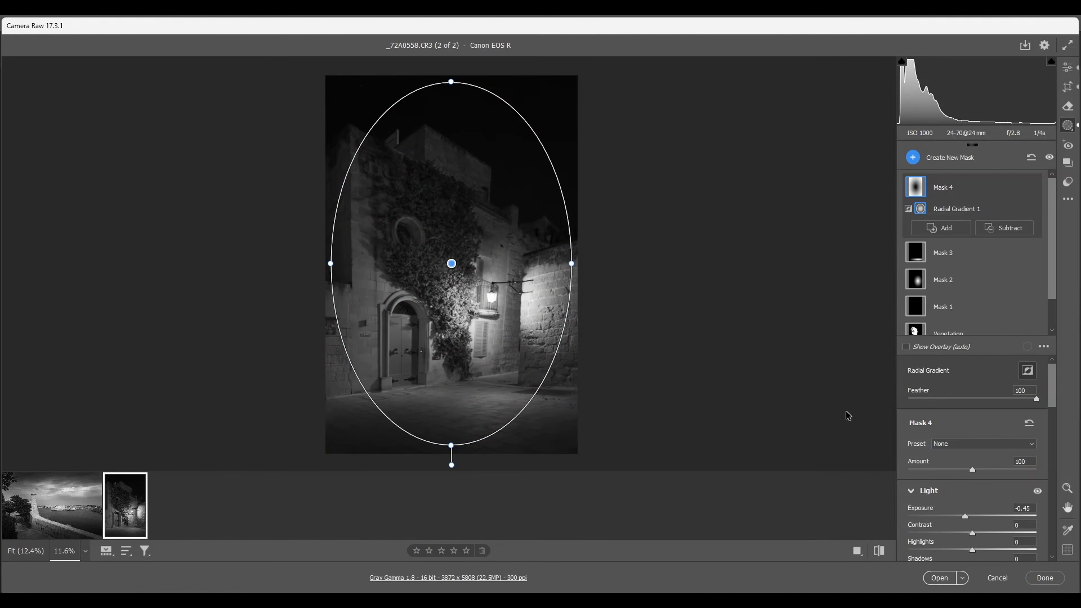
Leave masking and compare the black-and-white edit of the street photo with its original colour version twice
{"action": "left_click", "coordinate": [1068, 68]}
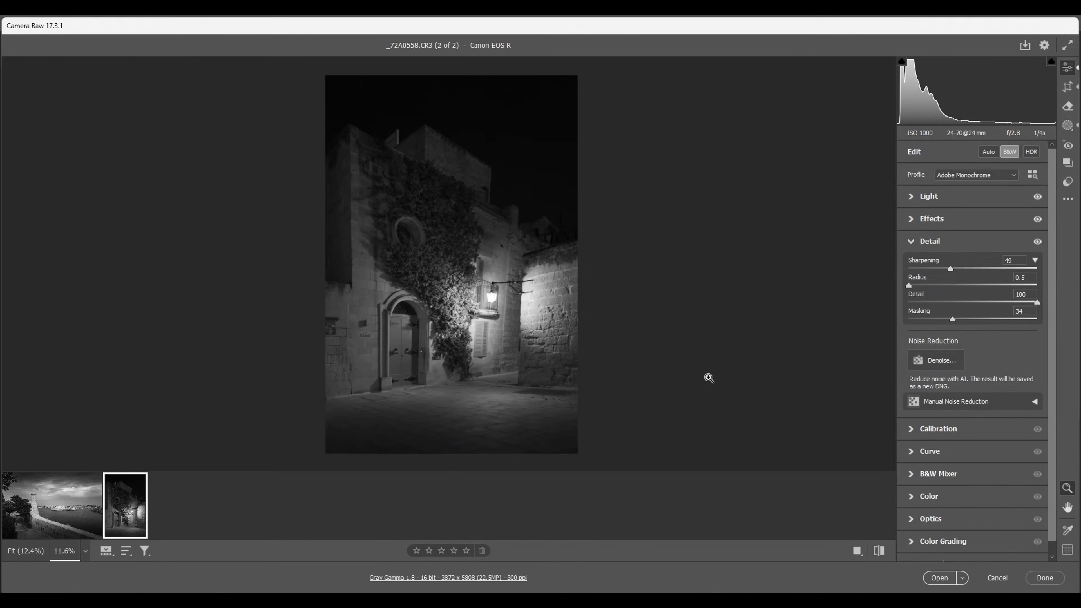
{"action": "key", "text": "backslash"}
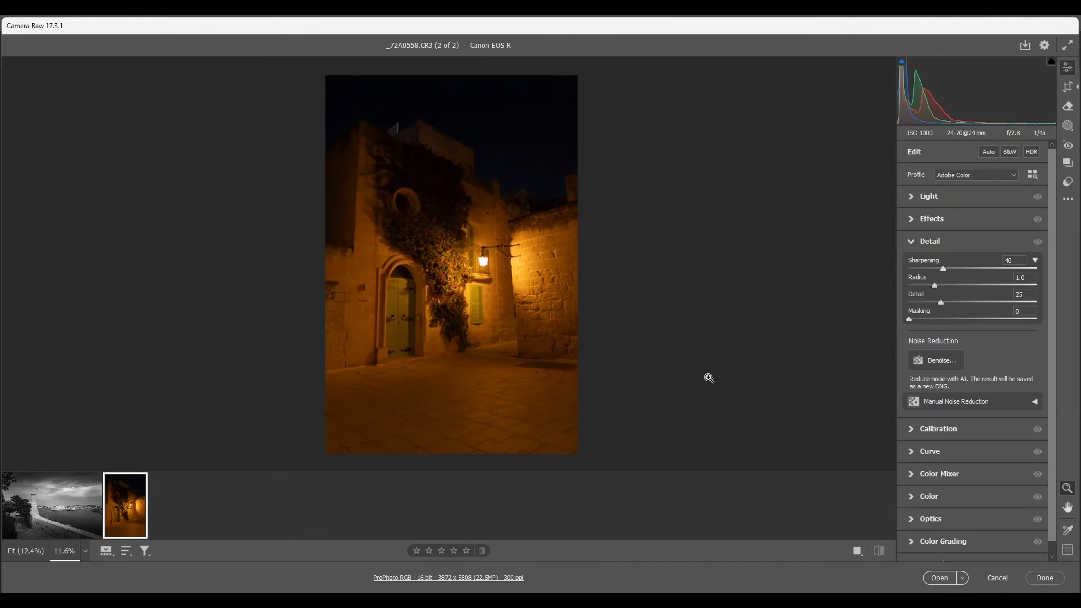
{"action": "key", "text": "backslash"}
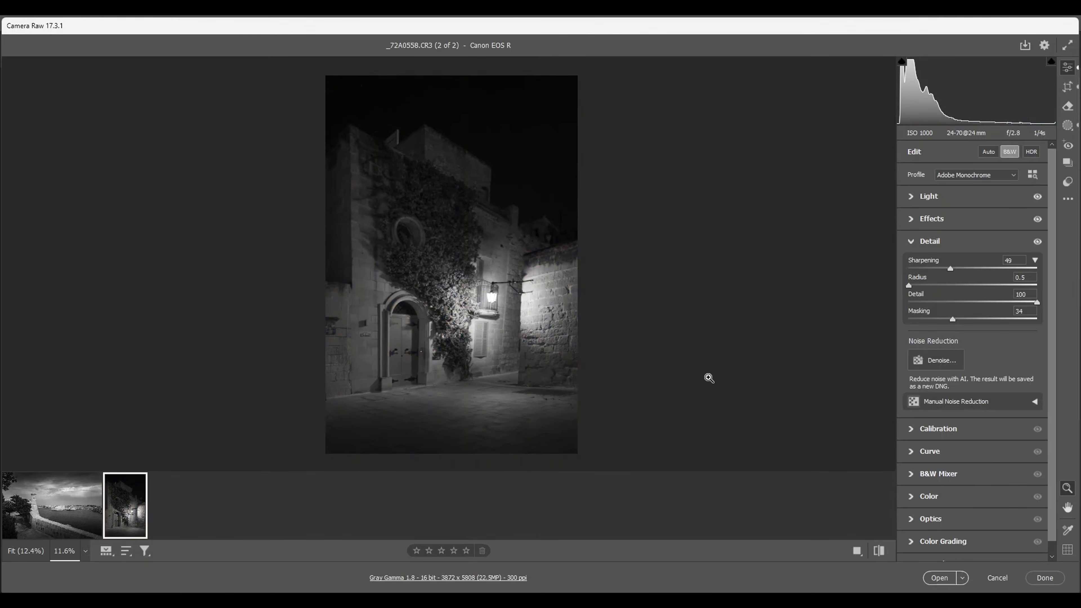
{"action": "key", "text": "backslash"}
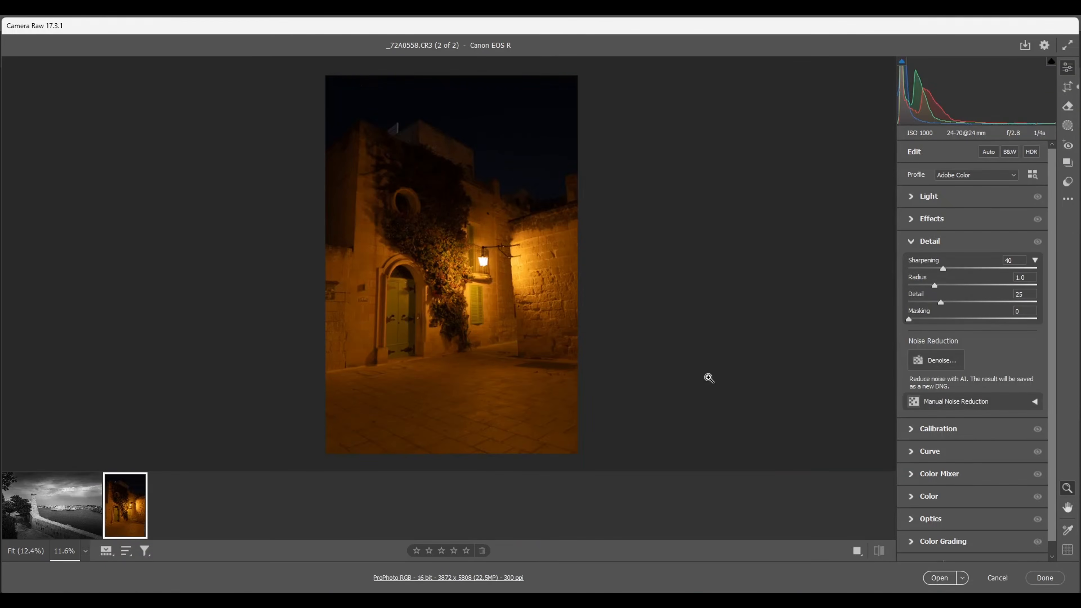
{"action": "key", "text": "backslash"}
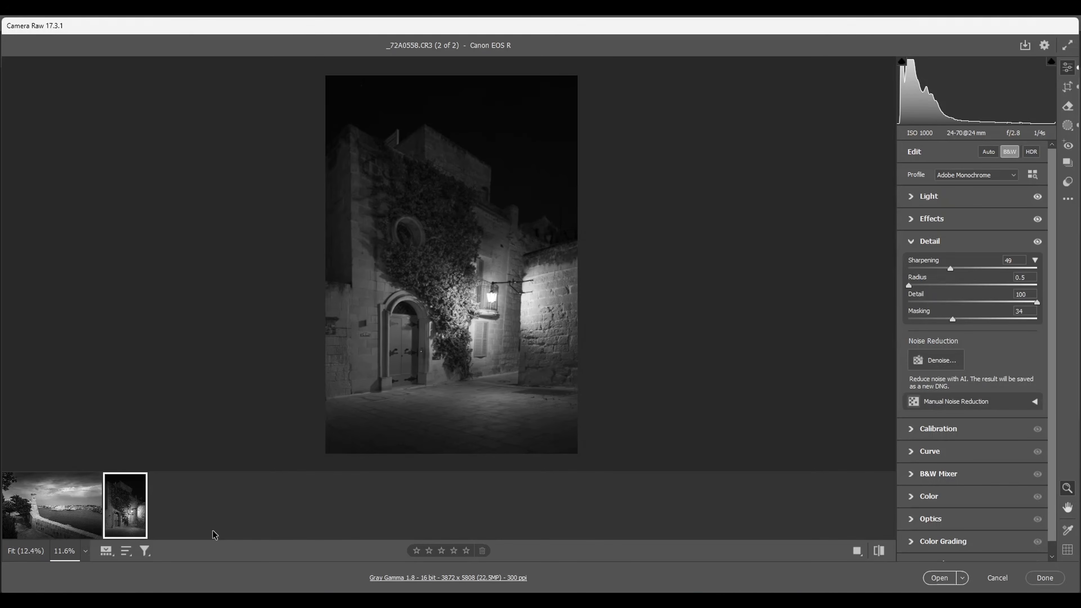
Switch to the other open photo, the black-and-white coastal landscape
{"action": "left_click", "coordinate": [53, 512]}
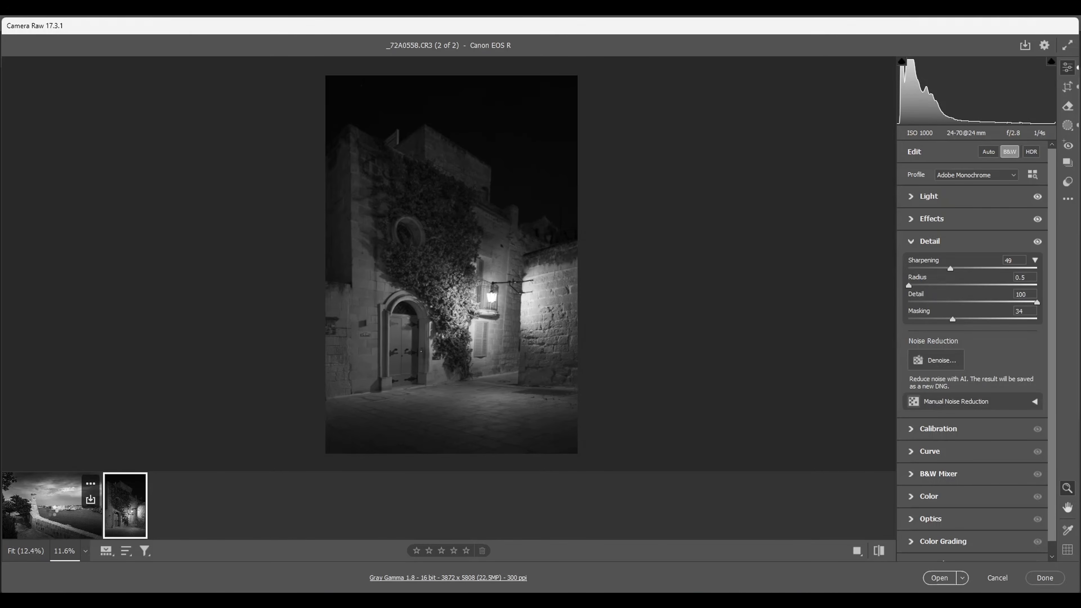